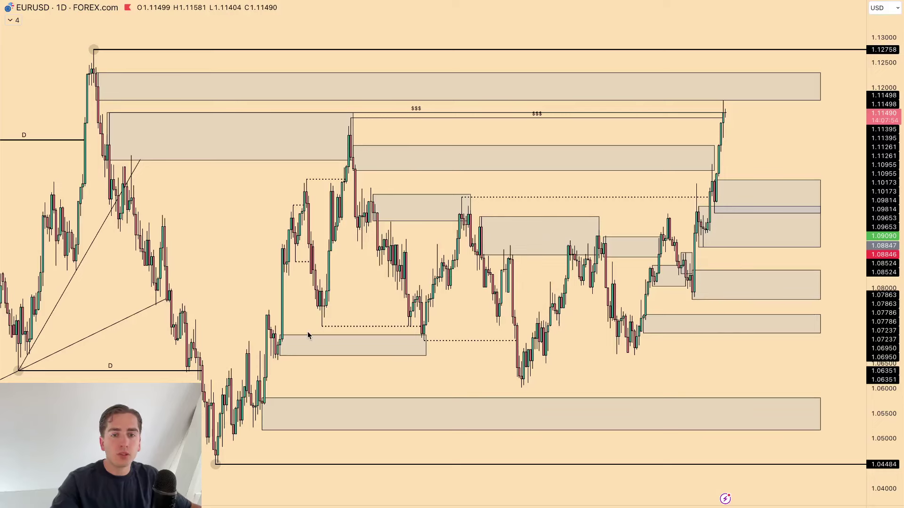
# Circle the two earlier daily swing highs at the $$$ liquidity lines and remove both circles.
pyautogui.moveTo(375, 104); pyautogui.dragTo(353, 96)
pyautogui.moveTo(113, 111)
pyautogui.mouseDown()
pyautogui.moveTo(92, 119)
pyautogui.moveTo(120, 103)
pyautogui.mouseUp()
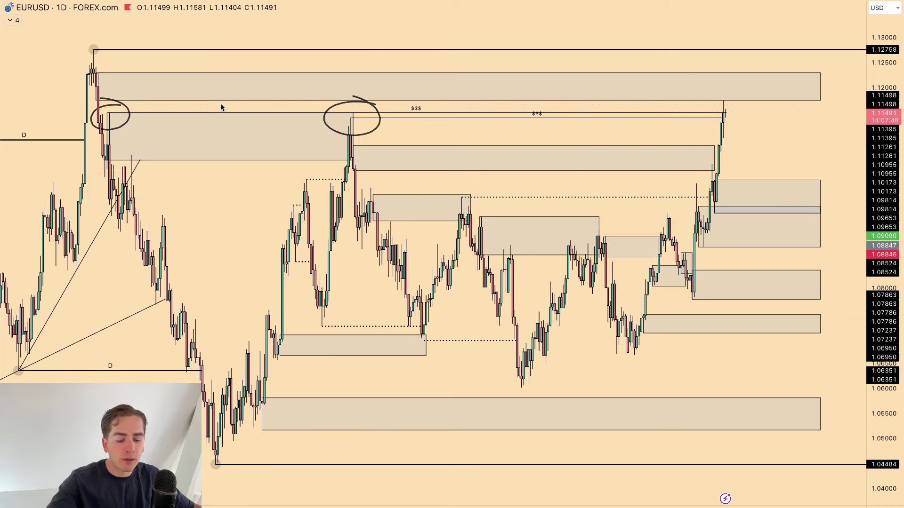
pyautogui.click(376, 132)
pyautogui.press('Delete')
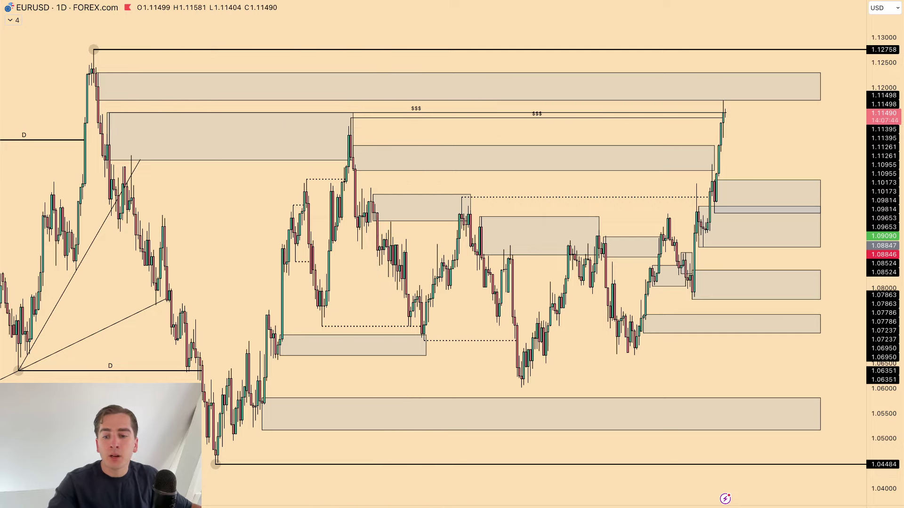
# Switch the EURUSD chart from the daily to the 4-hour interval.
pyautogui.scroll(3, 689, 136)
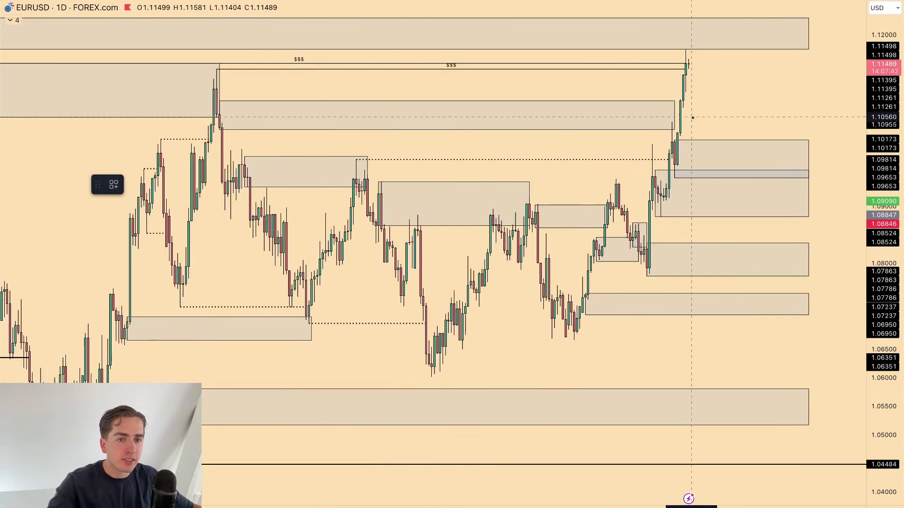
pyautogui.scroll(-1, 748, 110)
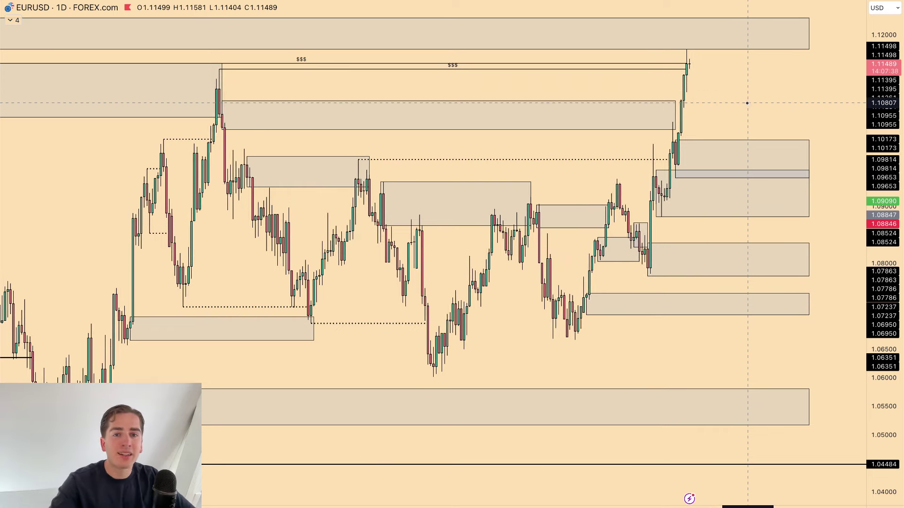
pyautogui.write('4H')
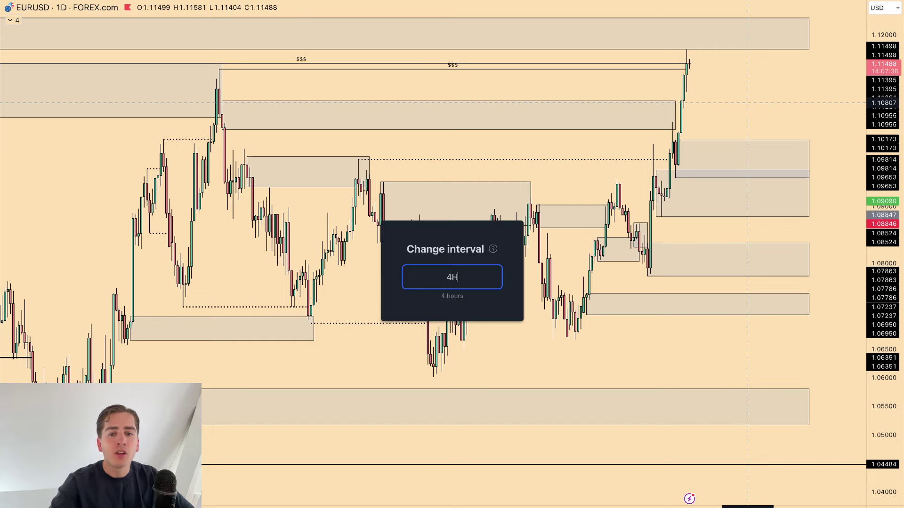
pyautogui.press('Return')
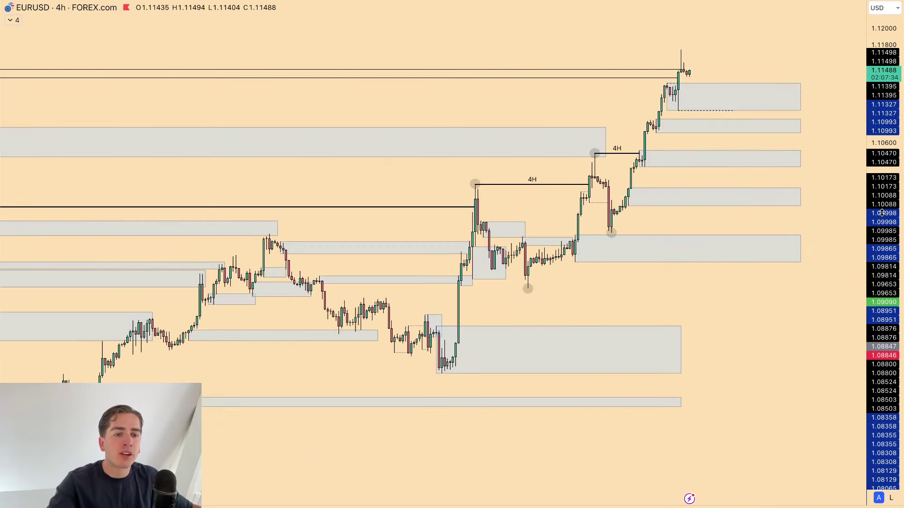
# Examine the 4-hour market structure, from the marked 4H breaks and stacked zones up to the latest candles.
pyautogui.scroll(3, 839, 139)
pyautogui.moveTo(746, 85); pyautogui.dragTo(710, 268)
pyautogui.scroll(3, 720, 282)
pyautogui.moveTo(809, 344); pyautogui.dragTo(821, 307)
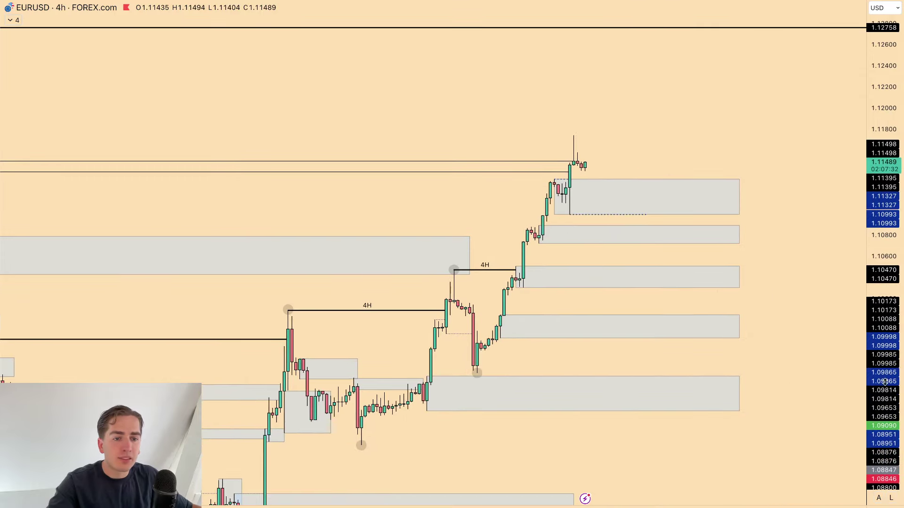
pyautogui.moveTo(877, 384); pyautogui.dragTo(873, 272)
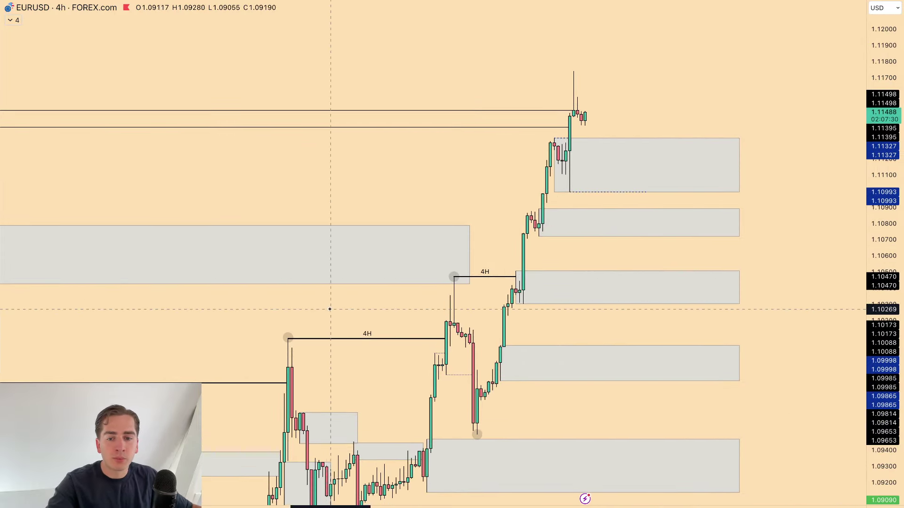
pyautogui.scroll(-3, 827, 306)
pyautogui.moveTo(307, 228); pyautogui.dragTo(254, 205)
pyautogui.moveTo(648, 198); pyautogui.dragTo(450, 173)
pyautogui.scroll(3, 452, 175)
pyautogui.moveTo(689, 249); pyautogui.dragTo(785, 205)
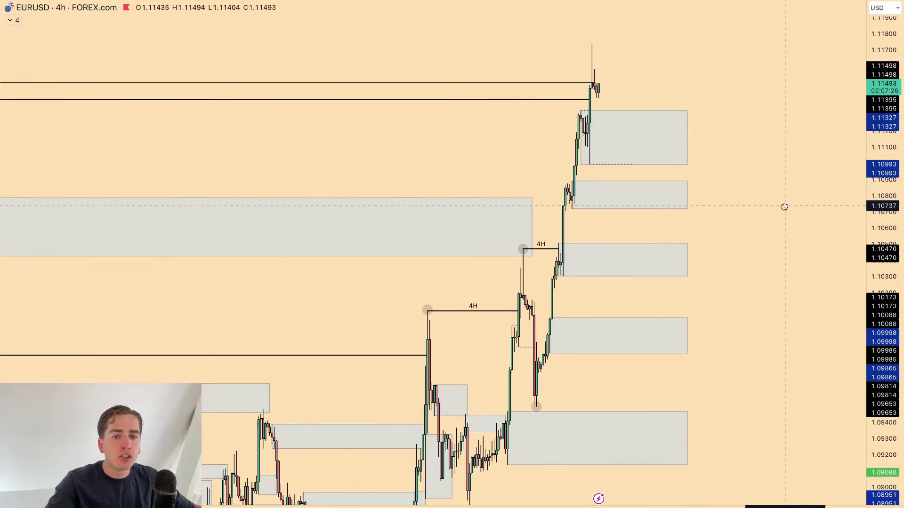
pyautogui.moveTo(877, 179); pyautogui.dragTo(877, 203)
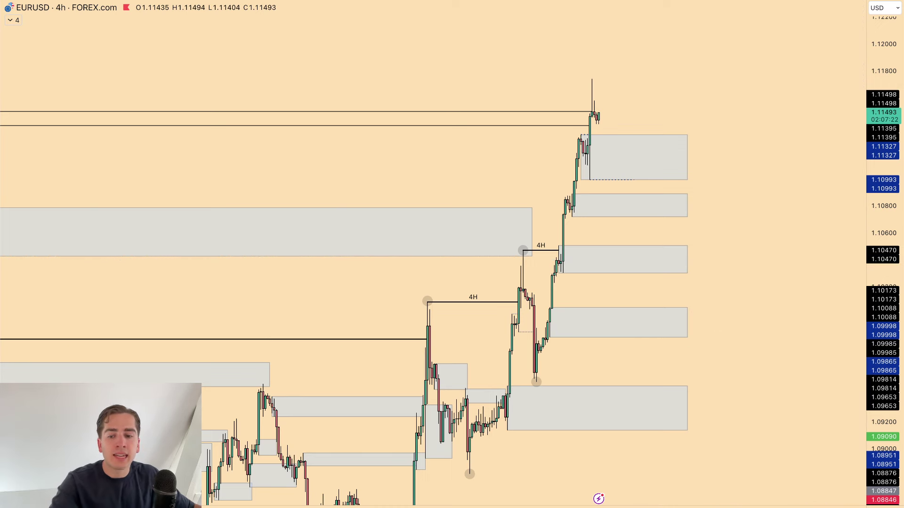
pyautogui.scroll(2, 607, 177)
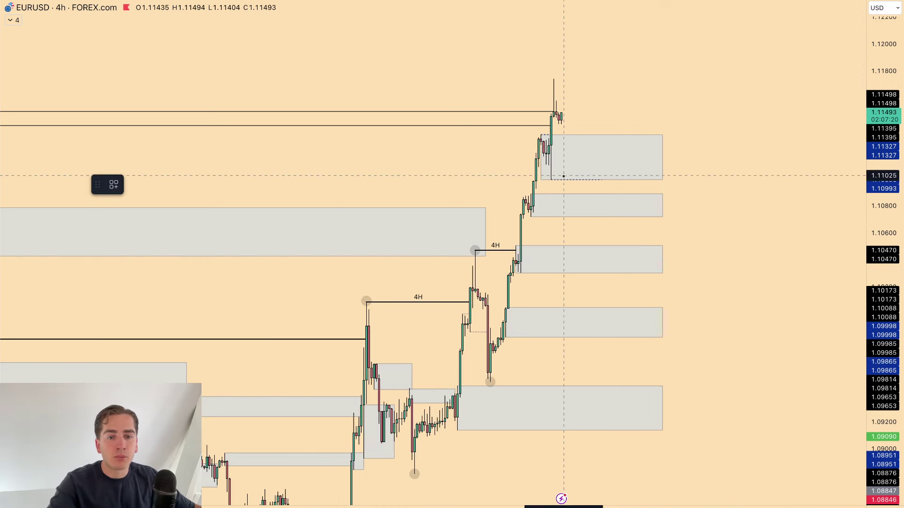
# Draw a brush arc under the low of the uppermost 4-hour zone, and sketch and delete a pullback path into that zone.
pyautogui.moveTo(542, 178); pyautogui.dragTo(571, 180)
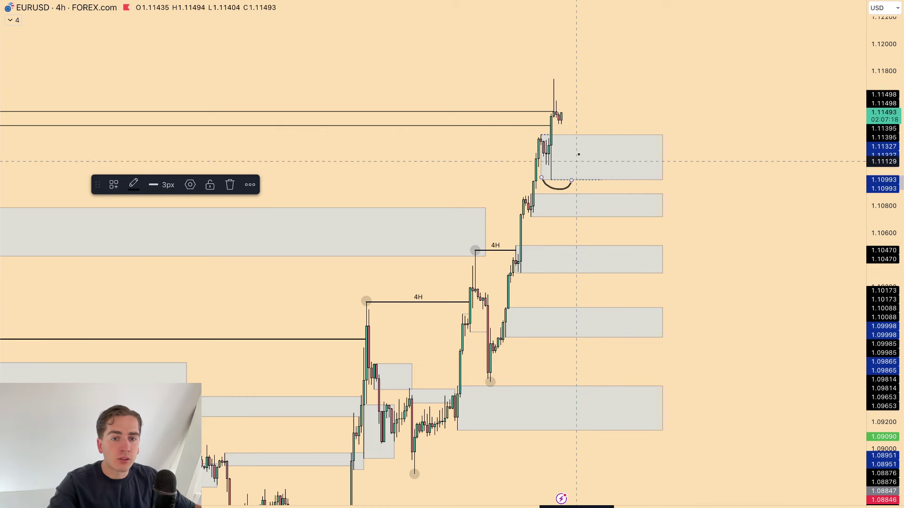
pyautogui.moveTo(567, 136)
pyautogui.mouseDown()
pyautogui.moveTo(542, 166)
pyautogui.moveTo(585, 144)
pyautogui.moveTo(571, 151)
pyautogui.mouseUp()
pyautogui.press('Delete')
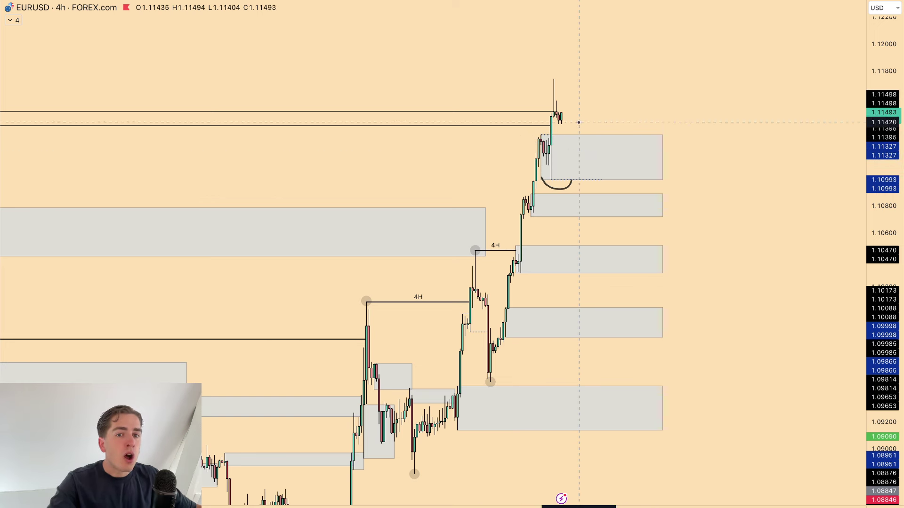
pyautogui.moveTo(566, 117); pyautogui.dragTo(584, 141)
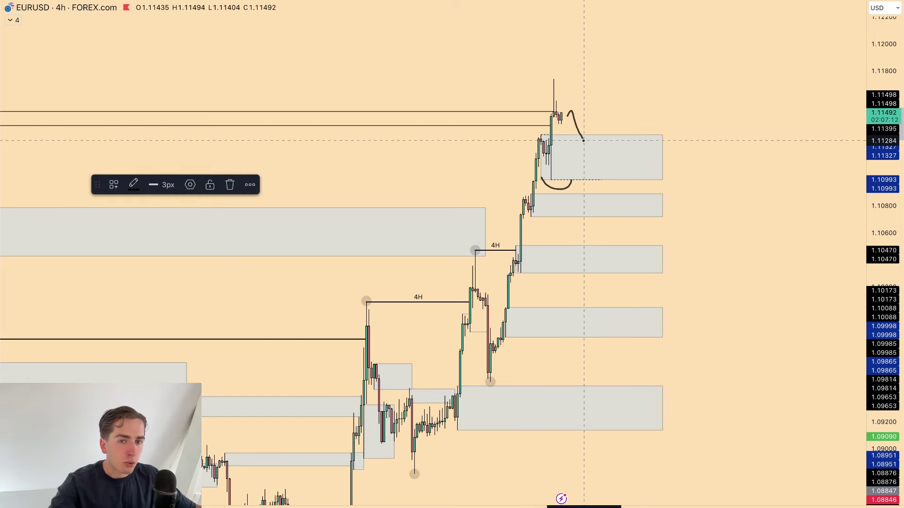
pyautogui.press('Delete')
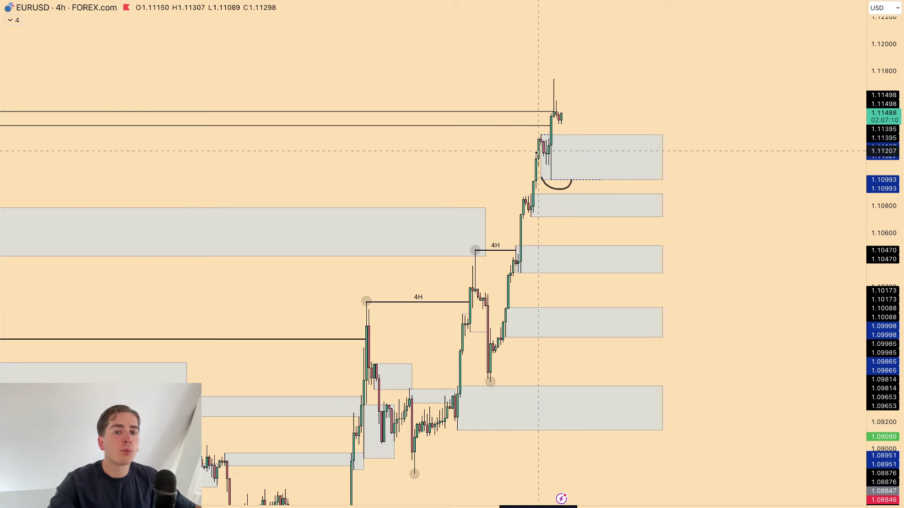
# Handwrite a note beginning with "B" above the two horizontal liquidity lines and undo the writing.
pyautogui.moveTo(374, 110)
pyautogui.mouseDown()
pyautogui.moveTo(397, 86)
pyautogui.moveTo(384, 111)
pyautogui.moveTo(428, 118)
pyautogui.mouseUp()
pyautogui.moveTo(434, 74)
pyautogui.mouseDown()
pyautogui.moveTo(430, 118)
pyautogui.moveTo(464, 107)
pyautogui.mouseUp()
pyautogui.press('super+z')
pyautogui.press('super+z')
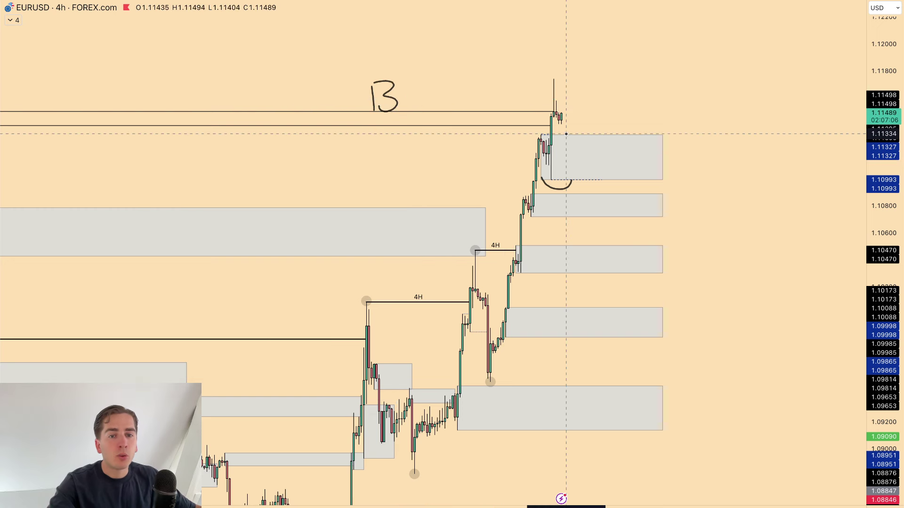
pyautogui.moveTo(559, 138)
pyautogui.mouseDown()
pyautogui.moveTo(538, 138)
pyautogui.moveTo(550, 134)
pyautogui.mouseUp()
pyautogui.press('super+z')
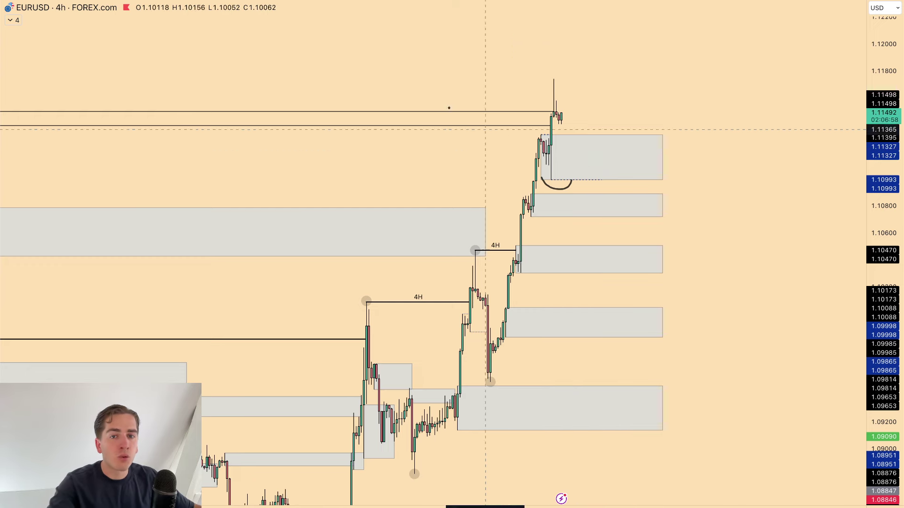
# Handwrite "4HP" and a 15-minute note beside it in the empty area above the 4-hour price action.
pyautogui.moveTo(355, 49)
pyautogui.mouseDown()
pyautogui.moveTo(398, 69)
pyautogui.moveTo(395, 105)
pyautogui.mouseUp()
pyautogui.moveTo(419, 59); pyautogui.dragTo(431, 104)
pyautogui.moveTo(449, 71); pyautogui.dragTo(441, 109)
pyautogui.moveTo(422, 89)
pyautogui.mouseDown()
pyautogui.moveTo(448, 90)
pyautogui.moveTo(484, 69)
pyautogui.mouseUp()
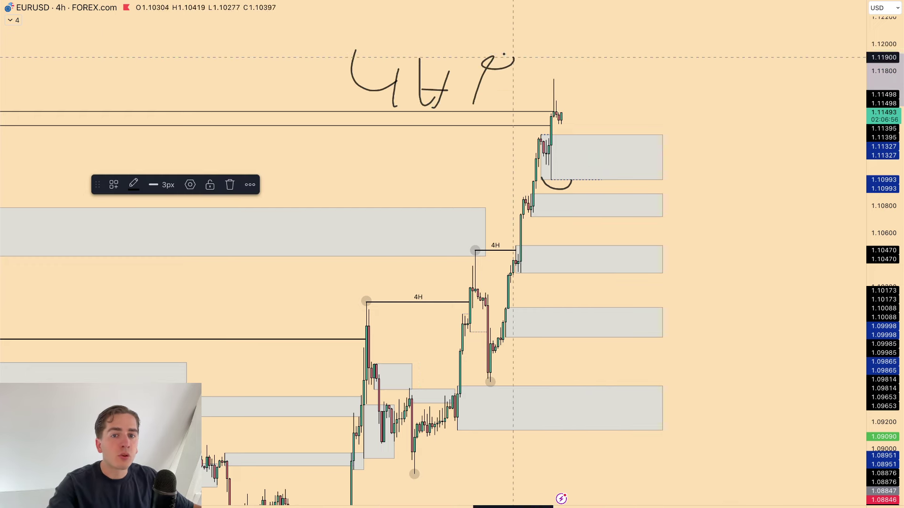
pyautogui.moveTo(591, 58); pyautogui.dragTo(586, 94)
pyautogui.moveTo(621, 66)
pyautogui.mouseDown()
pyautogui.moveTo(624, 93)
pyautogui.moveTo(692, 99)
pyautogui.mouseUp()
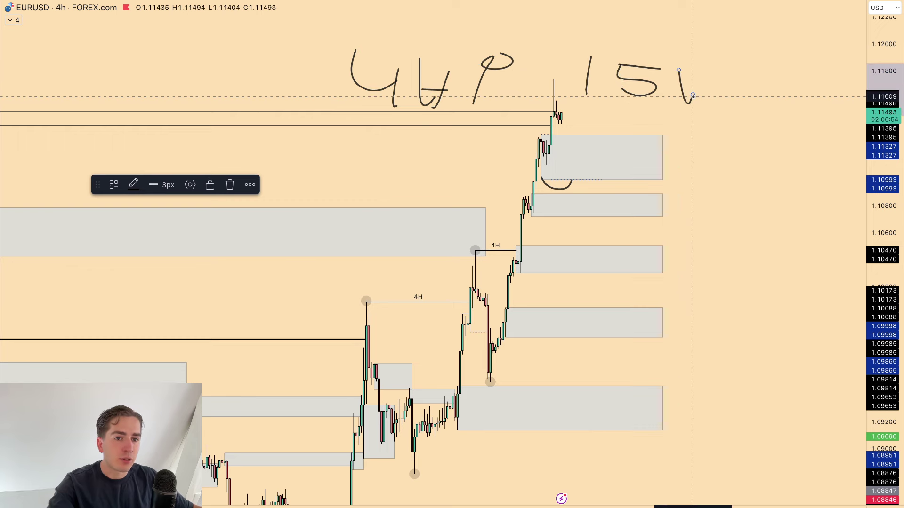
# Undo the handwritten 4-hour and 15-minute notes and the arc under the uppermost zone.
pyautogui.hotkey('ctrl', 'z')
pyautogui.hotkey('ctrl', 'z')
pyautogui.press('super+z')
pyautogui.press('super+z')
pyautogui.press('super+z')
pyautogui.press('super+z')
pyautogui.press('super+z')
pyautogui.press('super+z')
pyautogui.press('super+z')
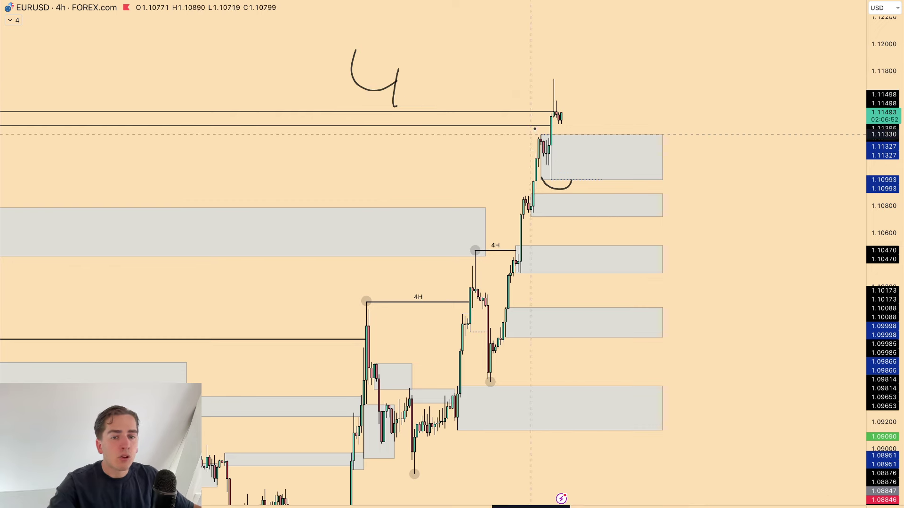
# Sketch projected price paths from the latest 4-hour candle, including a drop into the uppermost zone, and undo them.
pyautogui.moveTo(562, 116)
pyautogui.mouseDown()
pyautogui.moveTo(612, 184)
pyautogui.moveTo(620, 178)
pyautogui.mouseUp()
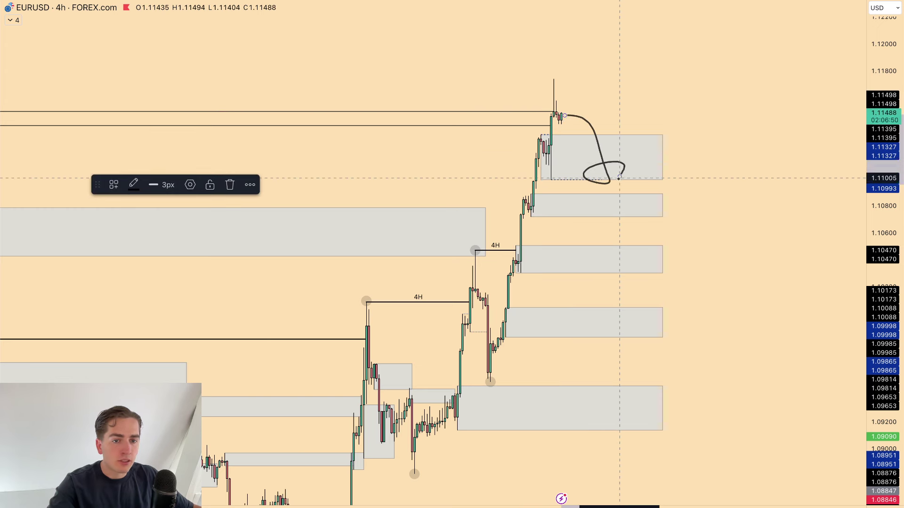
pyautogui.press('super+z')
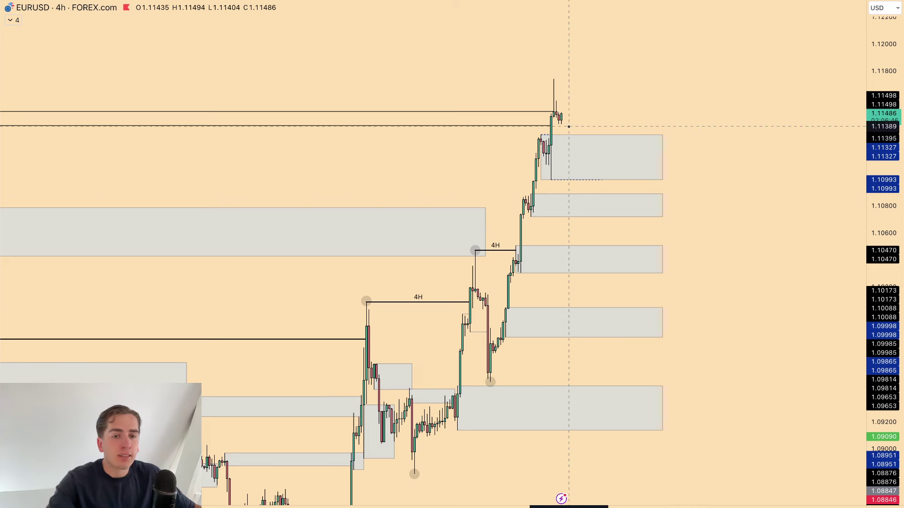
pyautogui.moveTo(562, 117); pyautogui.dragTo(603, 99)
pyautogui.press('super+z')
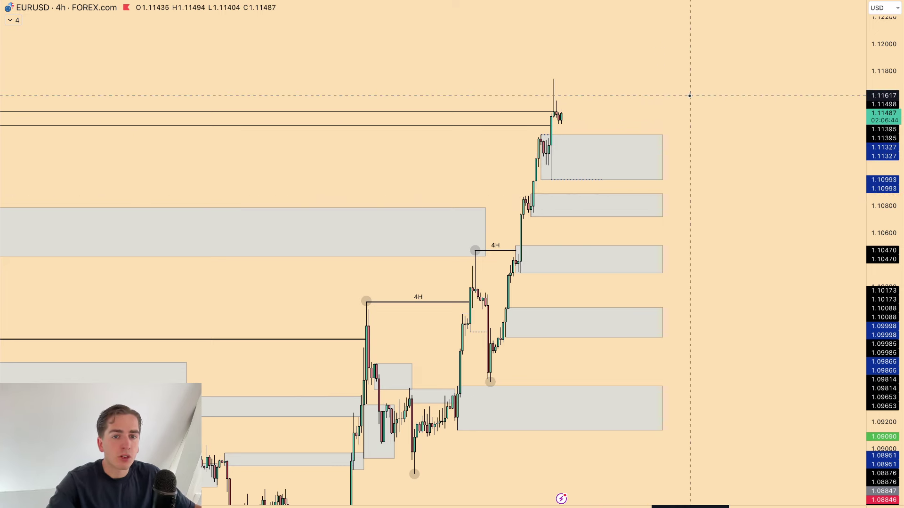
# Switch the EURUSD chart to the 15-minute interval.
pyautogui.write('15')
pyautogui.press('Return')
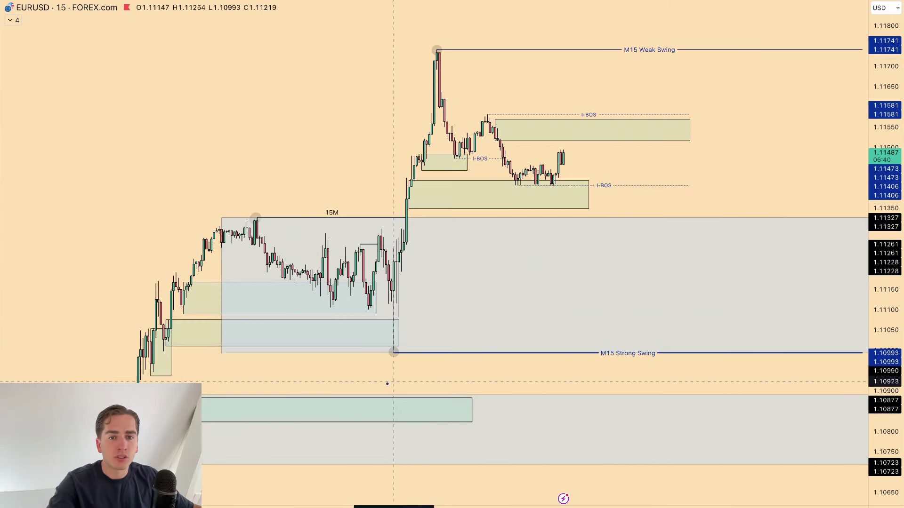
# Mark the successive 15-minute swing highs and lows up to the M15 weak swing with brush arcs, and undo the marks.
pyautogui.scroll(-4, 404, 297)
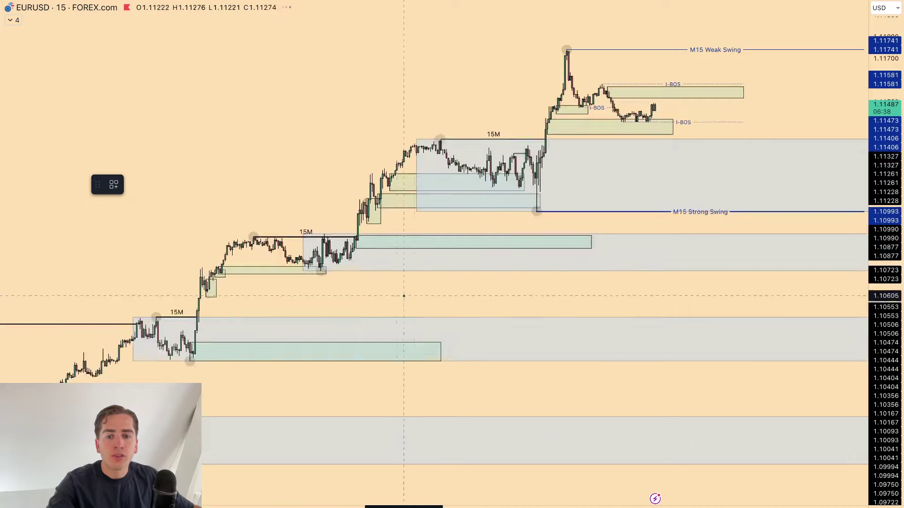
pyautogui.scroll(2, 404, 297)
pyautogui.moveTo(75, 298); pyautogui.dragTo(106, 294)
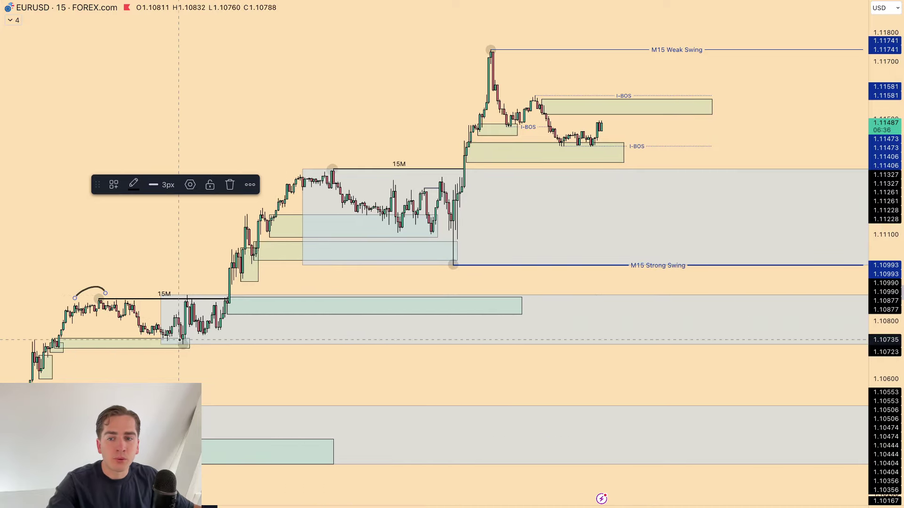
pyautogui.moveTo(173, 351); pyautogui.dragTo(212, 340)
pyautogui.moveTo(301, 172); pyautogui.dragTo(327, 157)
pyautogui.moveTo(464, 291); pyautogui.dragTo(493, 260)
pyautogui.moveTo(464, 50); pyautogui.dragTo(497, 32)
pyautogui.moveTo(665, 198)
pyautogui.mouseDown()
pyautogui.moveTo(587, 202)
pyautogui.moveTo(629, 186)
pyautogui.moveTo(664, 207)
pyautogui.mouseUp()
pyautogui.hotkey('ctrl', 'z')
pyautogui.hotkey('ctrl', 'z')
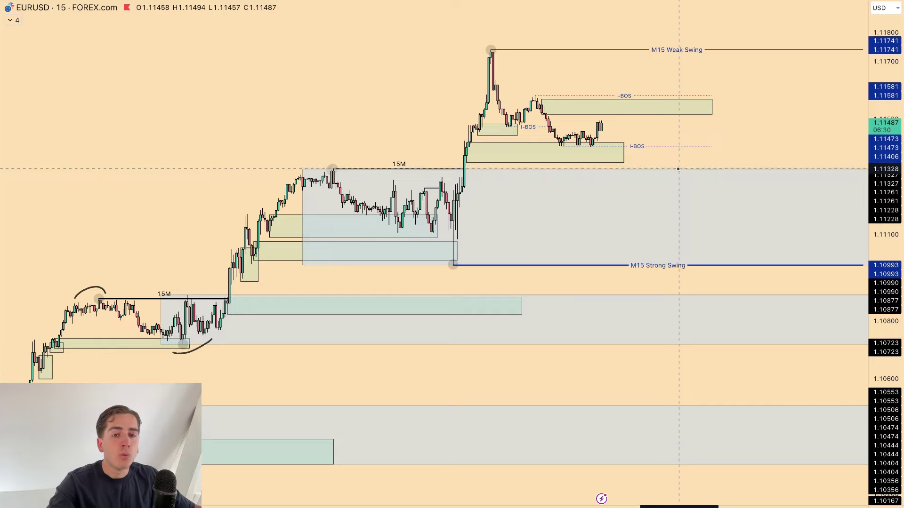
pyautogui.hotkey('ctrl', 'z')
pyautogui.hotkey('ctrl', 'z')
# Trace the pullback from the M15 weak swing, circle the internal high, internal low and upper supply zone, and undo the marks.
pyautogui.moveTo(887, 338); pyautogui.dragTo(884, 129)
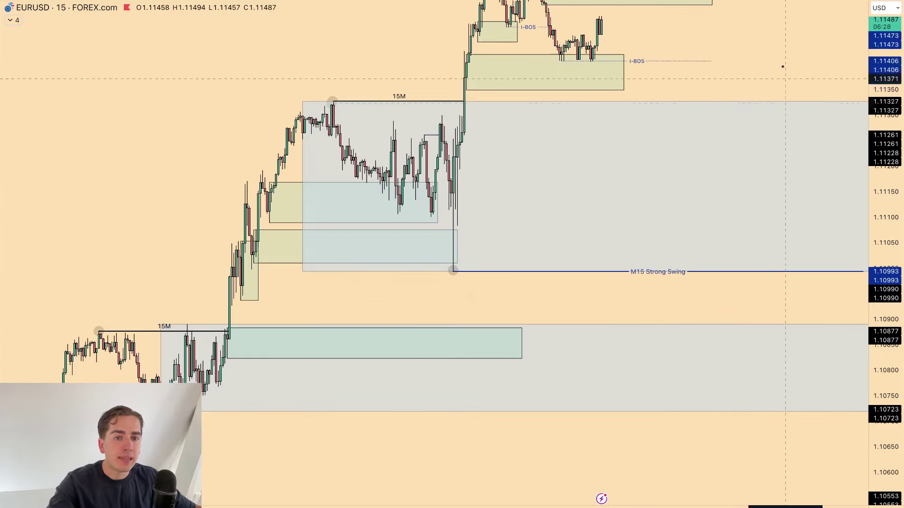
pyautogui.moveTo(784, 59); pyautogui.dragTo(769, 167)
pyautogui.scroll(2, 784, 164)
pyautogui.moveTo(884, 309); pyautogui.dragTo(882, 231)
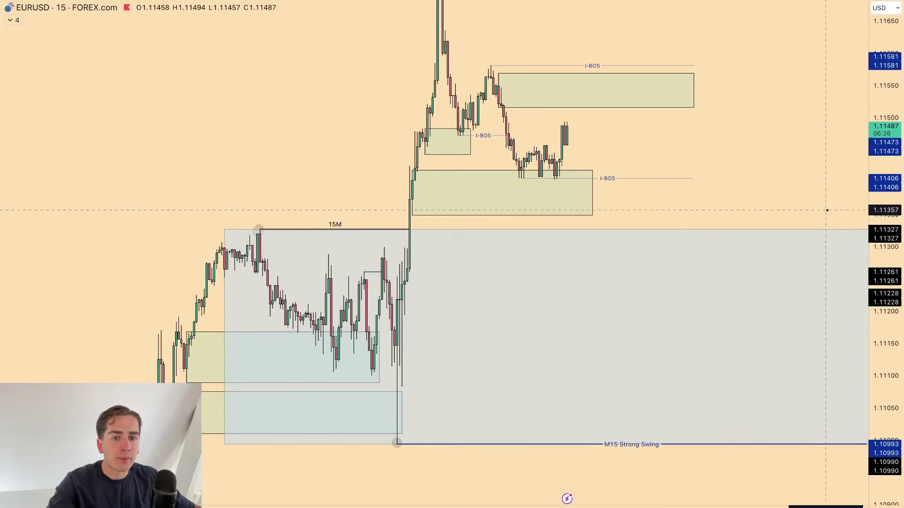
pyautogui.moveTo(783, 153); pyautogui.dragTo(782, 208)
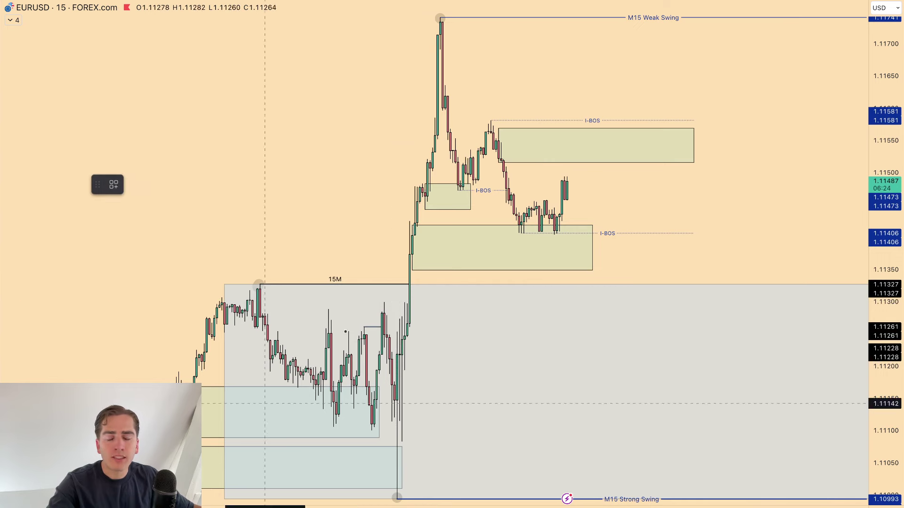
pyautogui.moveTo(446, 104); pyautogui.dragTo(458, 190)
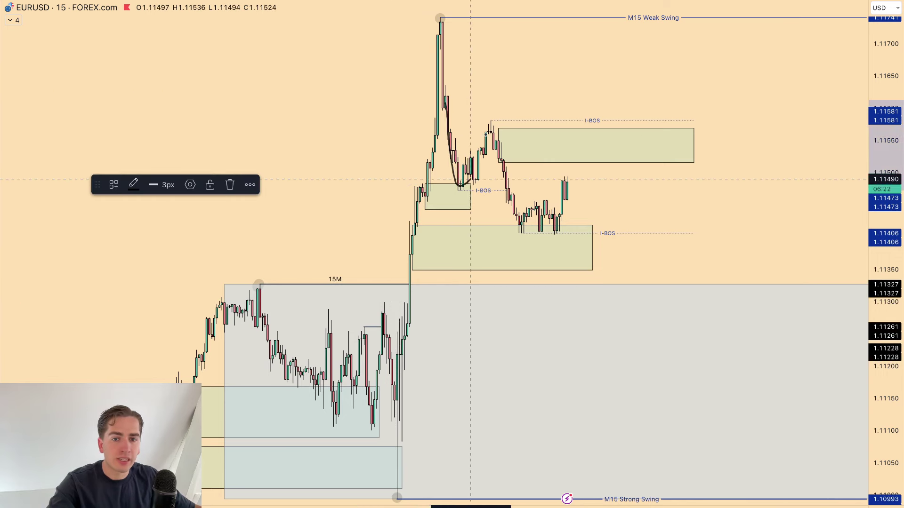
pyautogui.moveTo(499, 116)
pyautogui.mouseDown()
pyautogui.moveTo(490, 114)
pyautogui.moveTo(498, 125)
pyautogui.moveTo(497, 112)
pyautogui.mouseUp()
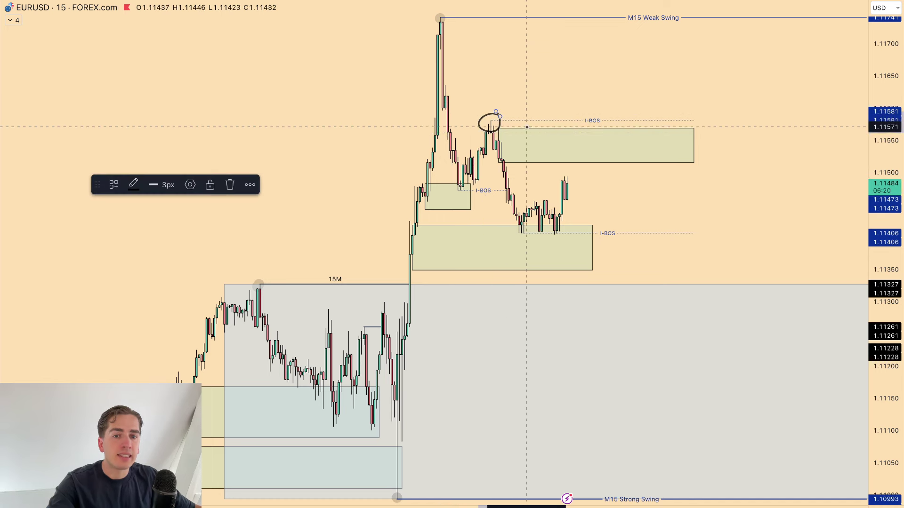
pyautogui.moveTo(518, 221)
pyautogui.mouseDown()
pyautogui.moveTo(516, 234)
pyautogui.moveTo(519, 224)
pyautogui.mouseUp()
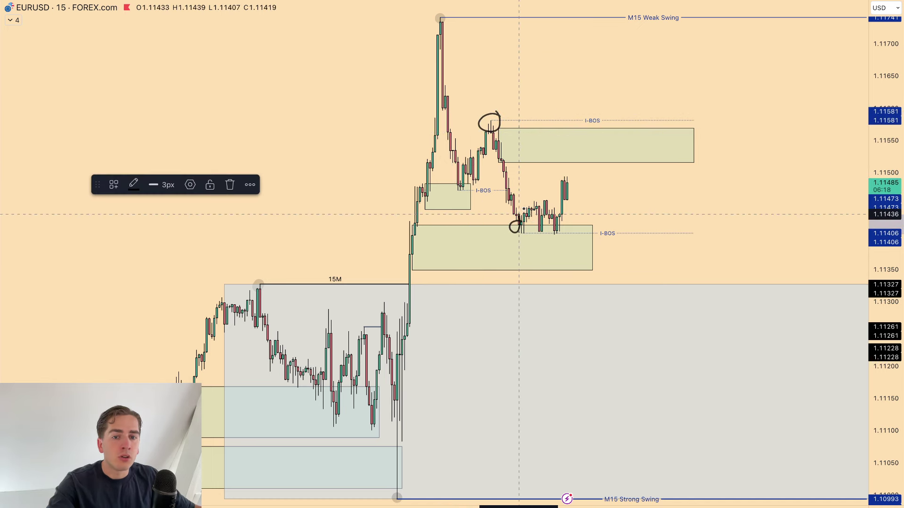
pyautogui.moveTo(629, 138)
pyautogui.mouseDown()
pyautogui.moveTo(594, 147)
pyautogui.moveTo(630, 147)
pyautogui.mouseUp()
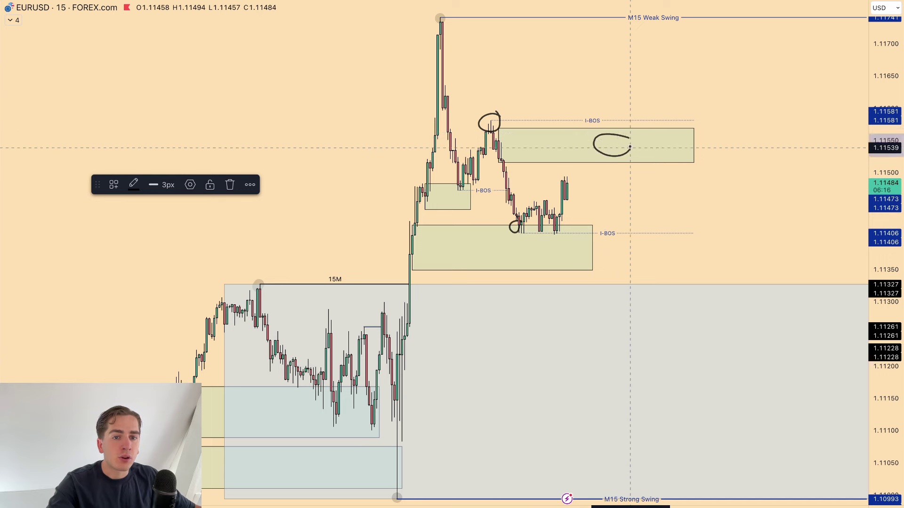
pyautogui.hotkey('ctrl', 'z')
pyautogui.hotkey('ctrl', 'z')
pyautogui.hotkey('ctrl', 'z')
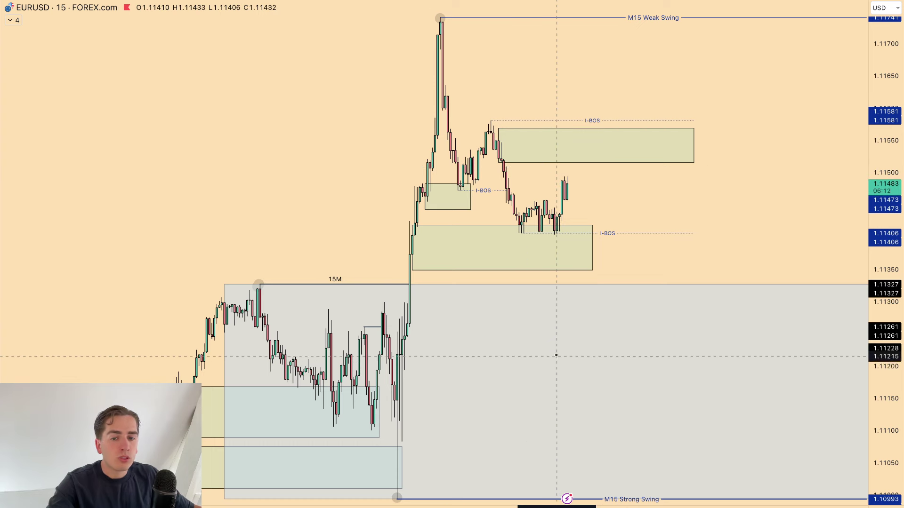
# Write "Longs" with the brush below the latest 15-minute candles, sketch a drop from the upper supply zone, and undo the marks.
pyautogui.moveTo(554, 348)
pyautogui.mouseDown()
pyautogui.moveTo(577, 399)
pyautogui.moveTo(611, 390)
pyautogui.moveTo(638, 401)
pyautogui.moveTo(662, 376)
pyautogui.moveTo(671, 385)
pyautogui.moveTo(642, 424)
pyautogui.mouseUp()
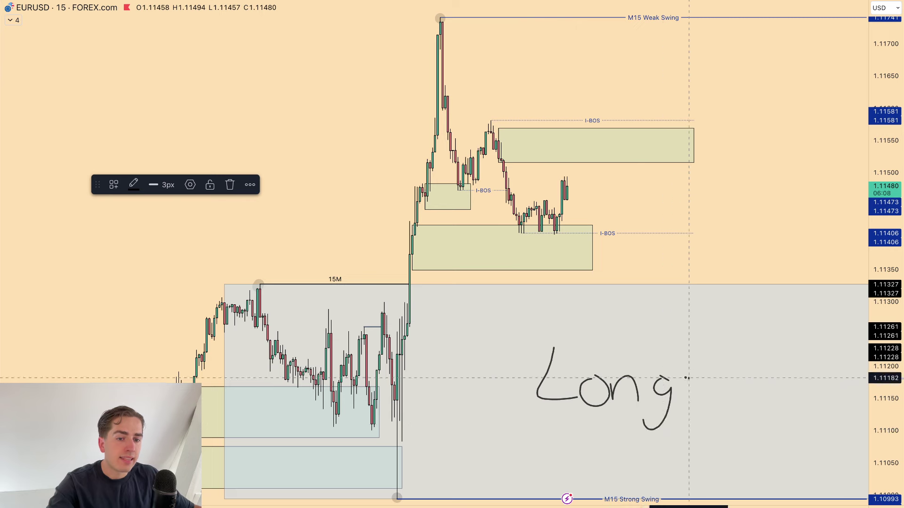
pyautogui.moveTo(687, 379); pyautogui.dragTo(681, 413)
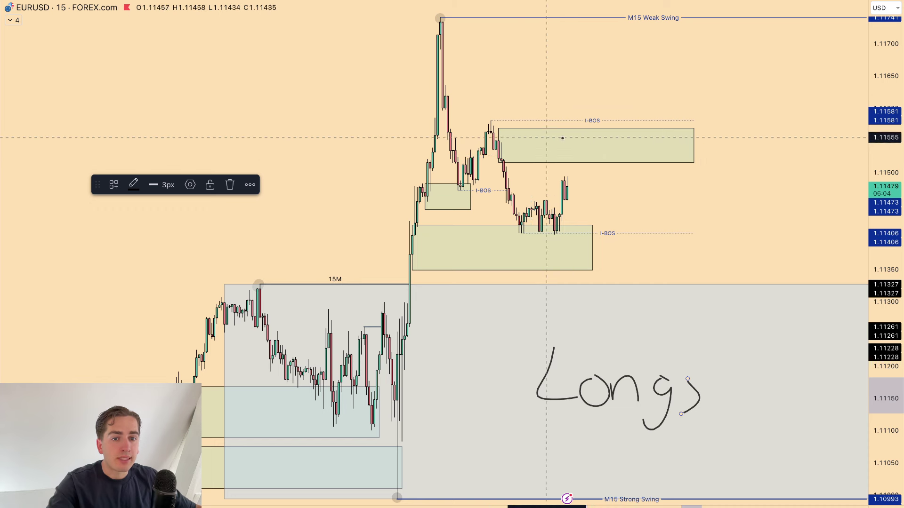
pyautogui.moveTo(617, 140)
pyautogui.mouseDown()
pyautogui.moveTo(605, 170)
pyautogui.moveTo(599, 140)
pyautogui.moveTo(672, 326)
pyautogui.mouseUp()
pyautogui.hotkey('ctrl', 'z')
pyautogui.moveTo(693, 293)
pyautogui.mouseDown()
pyautogui.moveTo(668, 323)
pyautogui.moveTo(650, 313)
pyautogui.mouseUp()
pyautogui.hotkey('ctrl', 'z')
pyautogui.hotkey('ctrl', 'z')
pyautogui.hotkey('ctrl', 'z')
pyautogui.hotkey('ctrl', 'z')
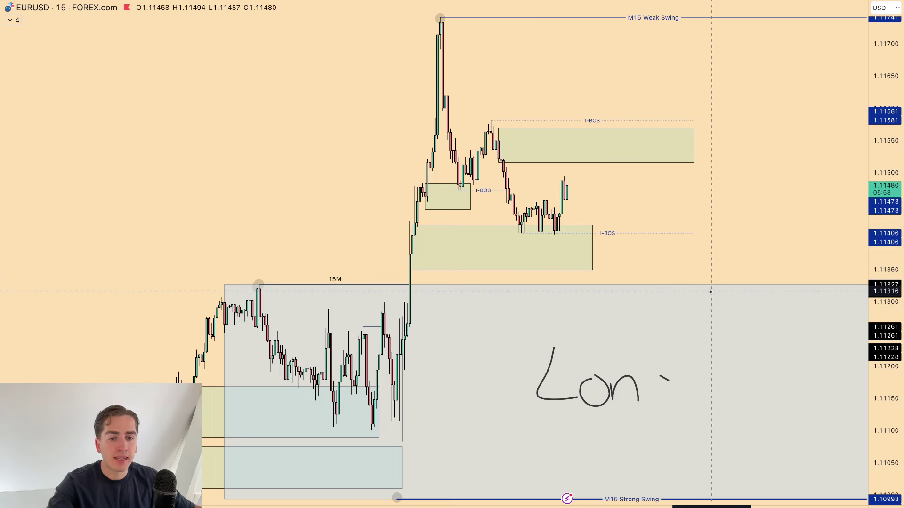
pyautogui.hotkey('ctrl', 'z')
pyautogui.hotkey('ctrl', 'z')
pyautogui.moveTo(726, 279); pyautogui.dragTo(726, 224)
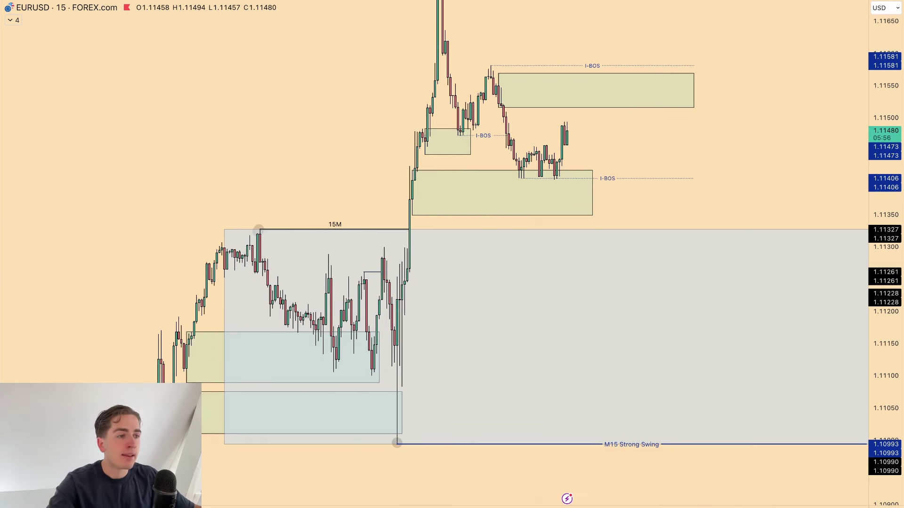
# Switch to the Forex Factory calendar, examine the EUR and USD news events around Thursday, August 22, and return to the EURUSD chart.
pyautogui.moveTo(0, 71); pyautogui.dragTo(352, 13)
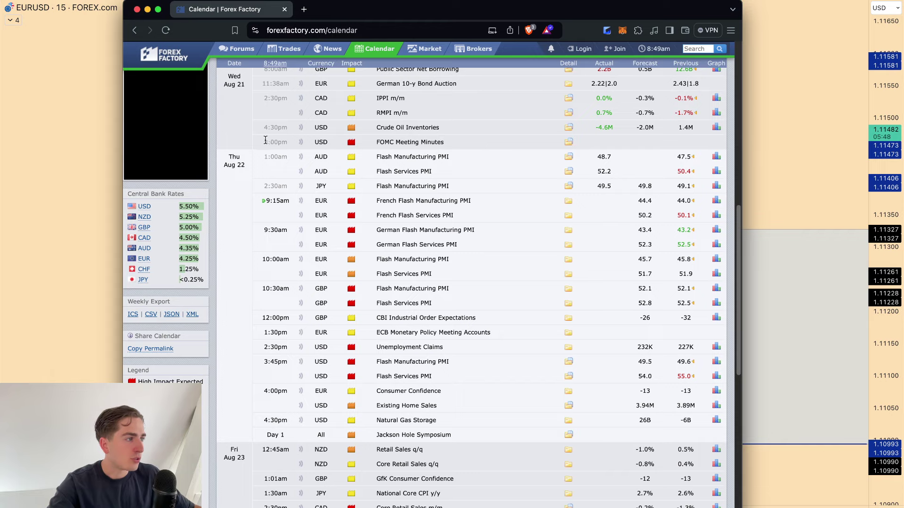
pyautogui.scroll(3, 265, 140)
pyautogui.scroll(-8, 292, 155)
pyautogui.scroll(4, 303, 168)
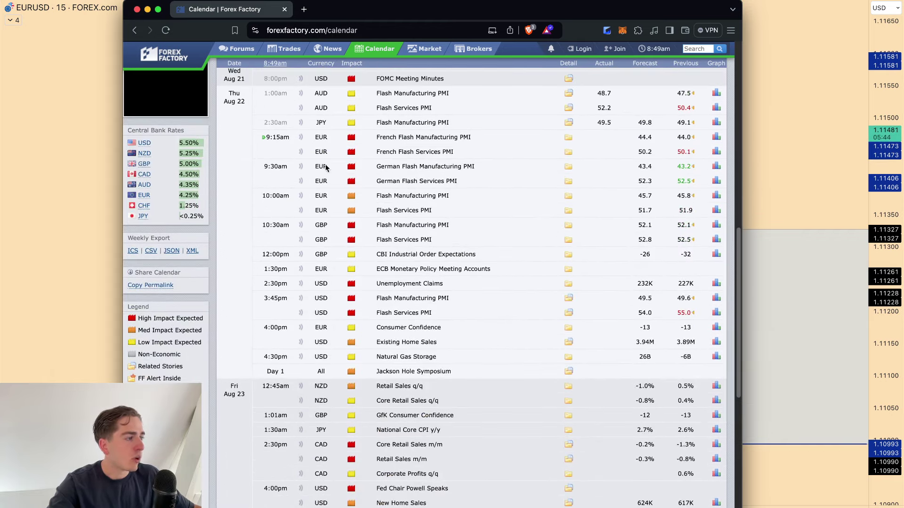
pyautogui.moveTo(368, 18); pyautogui.dragTo(368, 0)
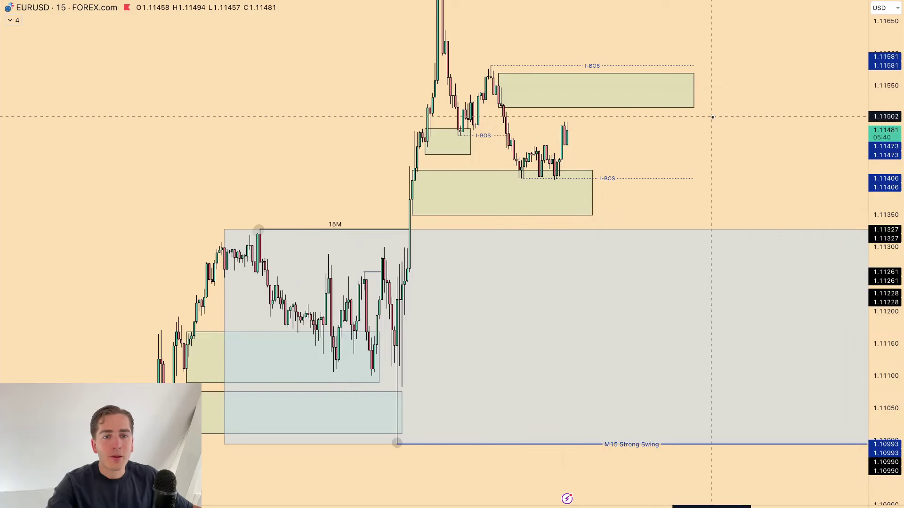
# Sketch a rise into the upper supply zone, a drop past two horizontal levels and a rally, and undo the sketches.
pyautogui.moveTo(842, 147); pyautogui.dragTo(789, 217)
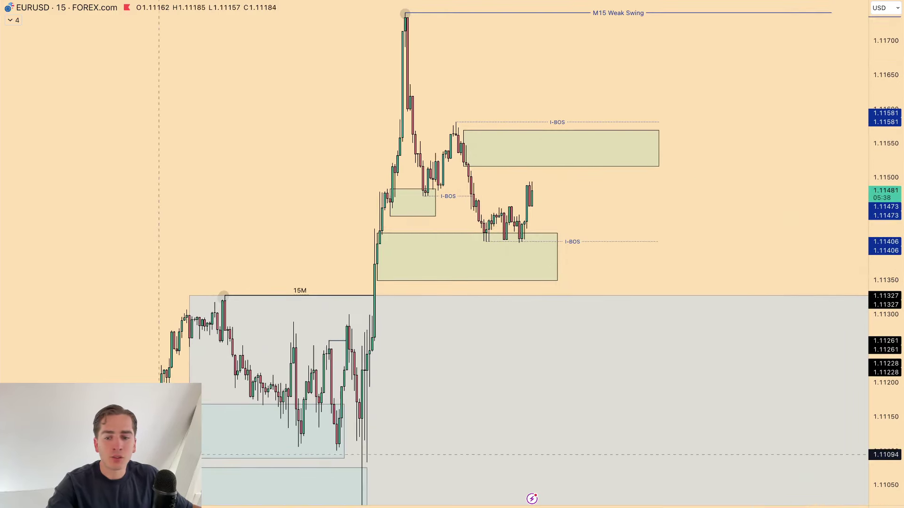
pyautogui.click(146, 478)
pyautogui.moveTo(536, 194)
pyautogui.mouseDown()
pyautogui.moveTo(552, 156)
pyautogui.moveTo(605, 327)
pyautogui.mouseUp()
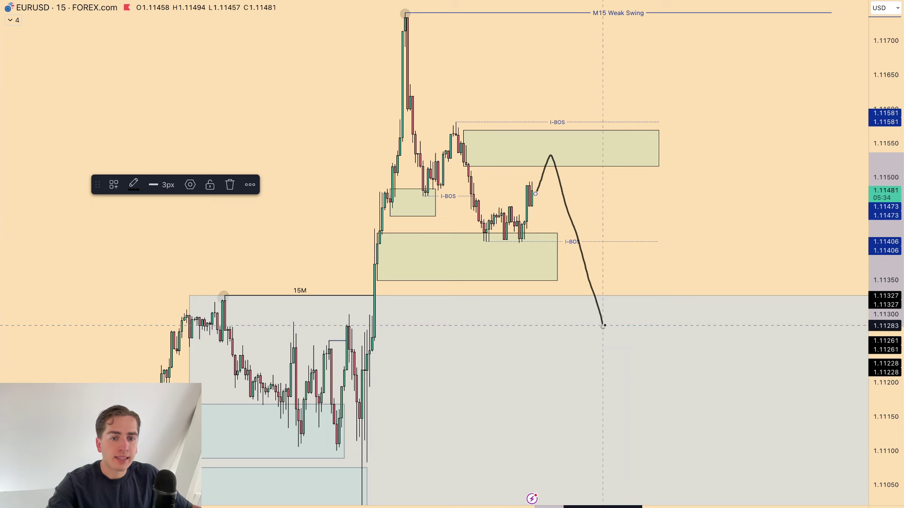
pyautogui.moveTo(364, 315); pyautogui.dragTo(516, 315)
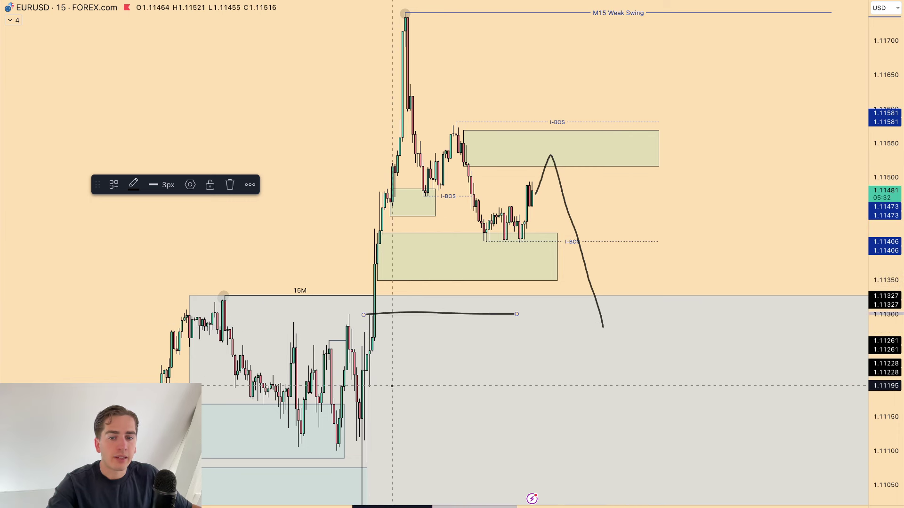
pyautogui.moveTo(369, 390); pyautogui.dragTo(565, 385)
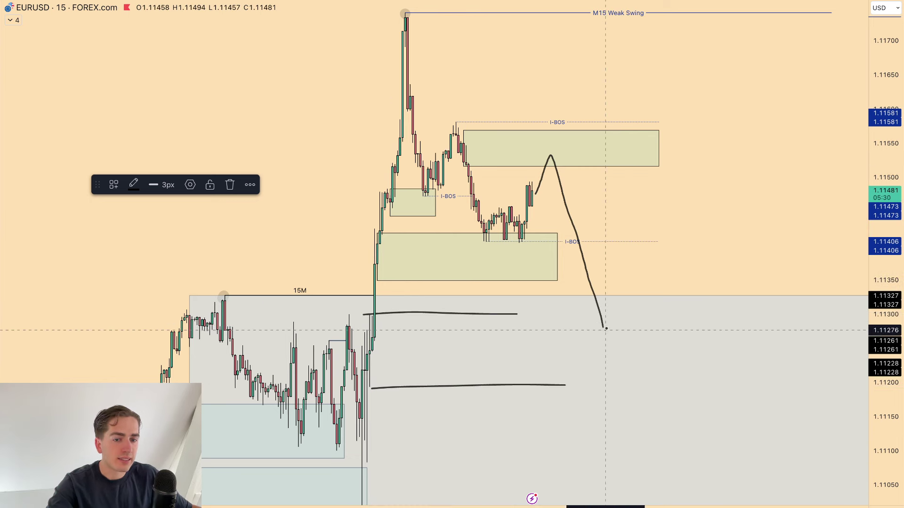
pyautogui.moveTo(606, 329)
pyautogui.mouseDown()
pyautogui.moveTo(644, 259)
pyautogui.moveTo(686, 372)
pyautogui.moveTo(720, 242)
pyautogui.moveTo(756, 287)
pyautogui.moveTo(800, 179)
pyautogui.mouseUp()
pyautogui.hotkey('ctrl', 'z')
pyautogui.hotkey('ctrl', 'z')
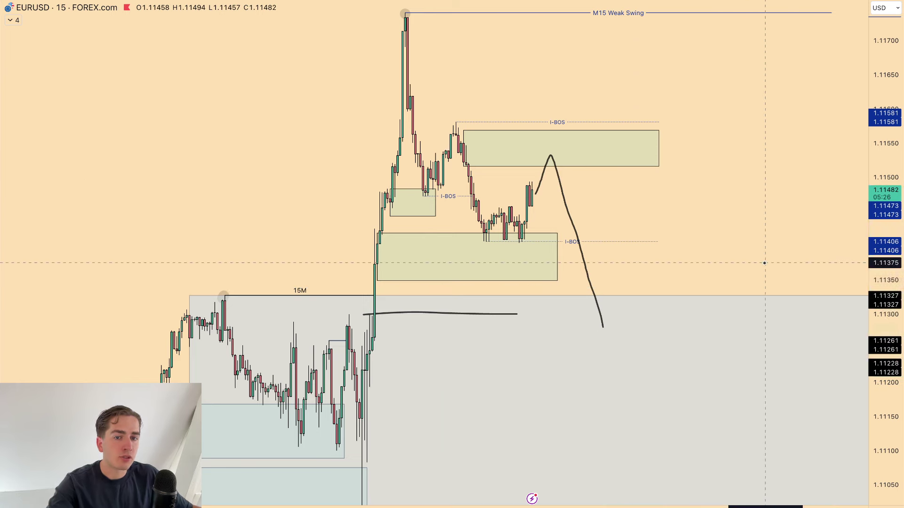
pyautogui.hotkey('ctrl', 'z')
# Mark the internal swing high, the swing low, the upper supply zone and a projected lower low with short brush strokes.
pyautogui.moveTo(887, 172); pyautogui.dragTo(887, 276)
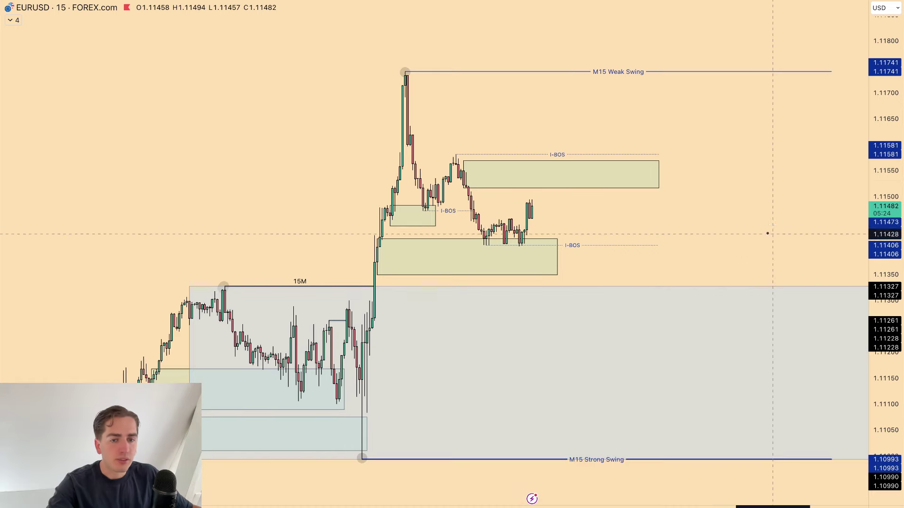
pyautogui.moveTo(747, 222); pyautogui.dragTo(682, 172)
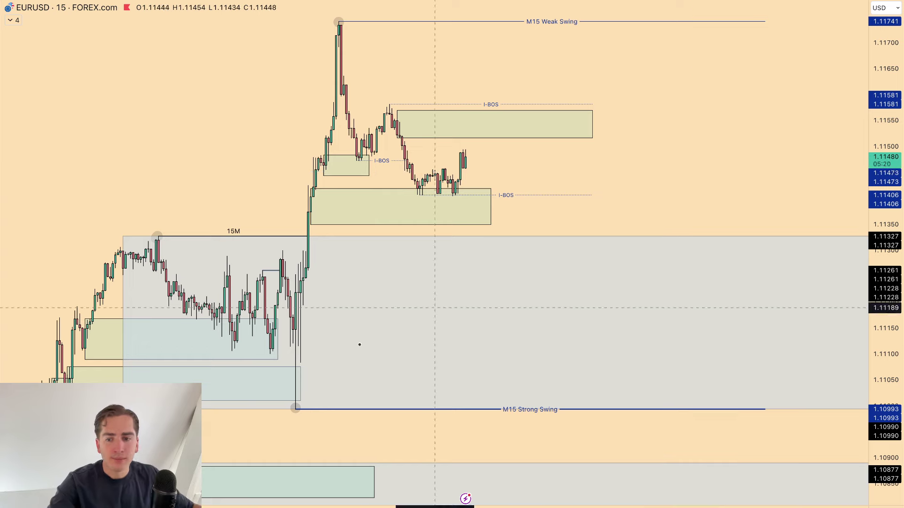
pyautogui.click(156, 464)
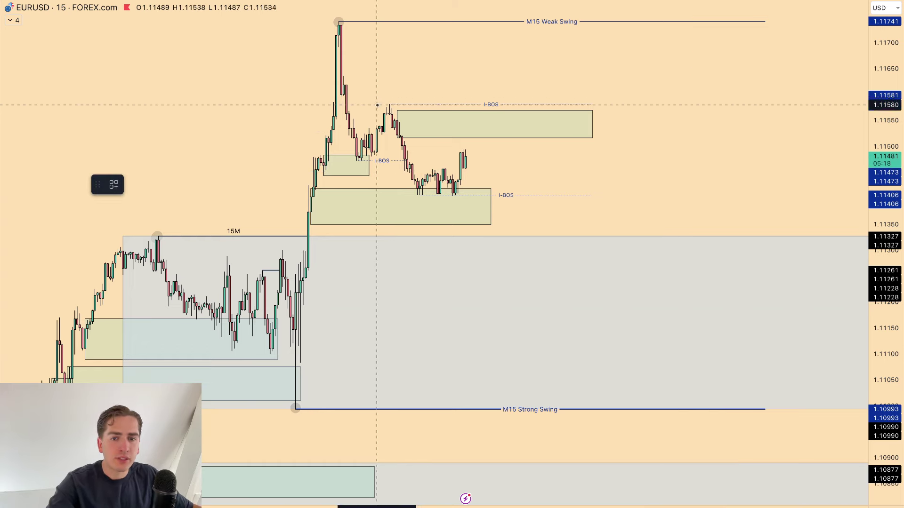
pyautogui.moveTo(378, 104); pyautogui.dragTo(397, 96)
pyautogui.moveTo(417, 215); pyautogui.dragTo(479, 208)
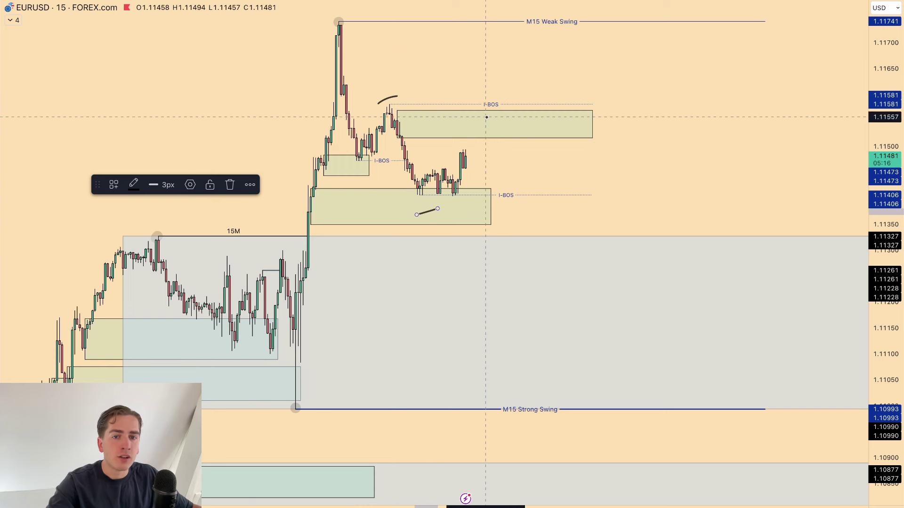
pyautogui.moveTo(479, 121); pyautogui.dragTo(504, 114)
pyautogui.moveTo(522, 271); pyautogui.dragTo(535, 265)
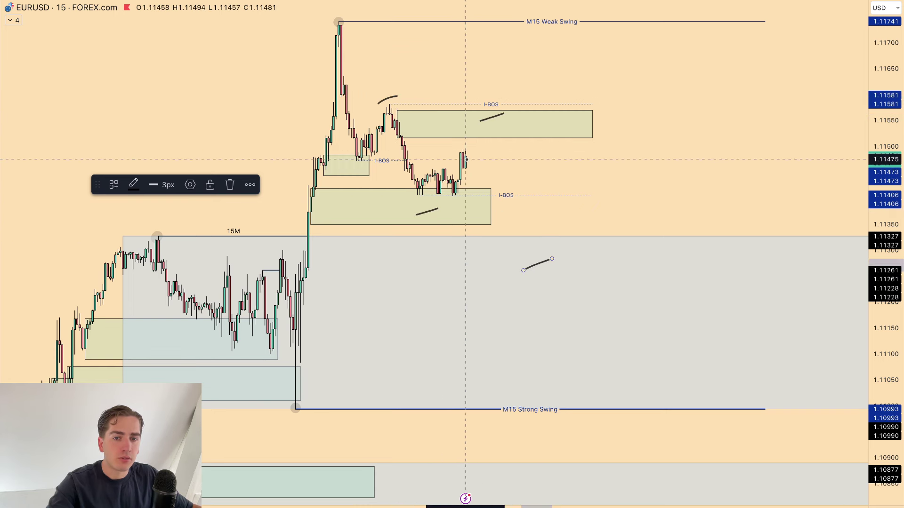
# Sketch projected lower lows from the upper supply zone, a rally above the last lower high, and a horizontal line at that high.
pyautogui.moveTo(467, 157)
pyautogui.mouseDown()
pyautogui.moveTo(480, 133)
pyautogui.moveTo(539, 269)
pyautogui.moveTo(580, 187)
pyautogui.moveTo(638, 324)
pyautogui.mouseUp()
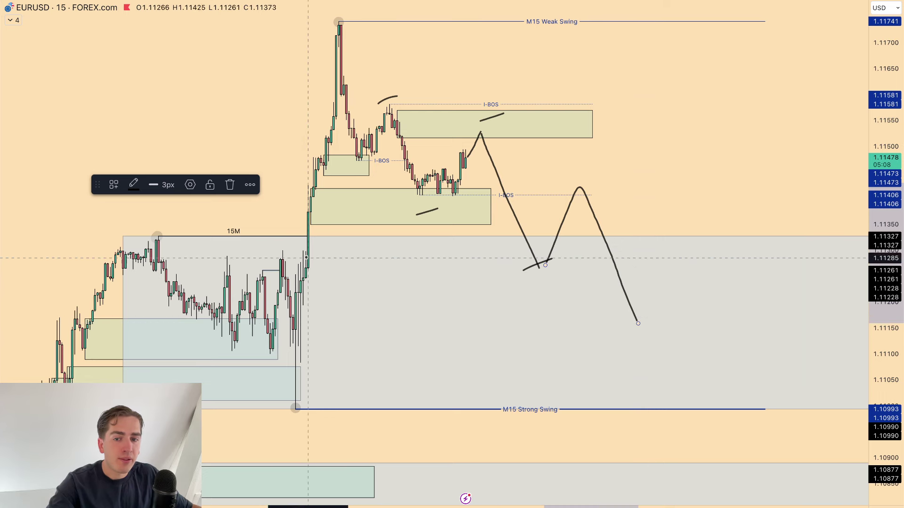
pyautogui.moveTo(292, 250)
pyautogui.mouseDown()
pyautogui.moveTo(376, 247)
pyautogui.moveTo(414, 360)
pyautogui.moveTo(323, 363)
pyautogui.mouseUp()
pyautogui.hotkey('ctrl', 'z')
pyautogui.moveTo(641, 316); pyautogui.dragTo(690, 131)
pyautogui.hotkey('alt', 't')
pyautogui.moveTo(574, 187); pyautogui.dragTo(668, 186)
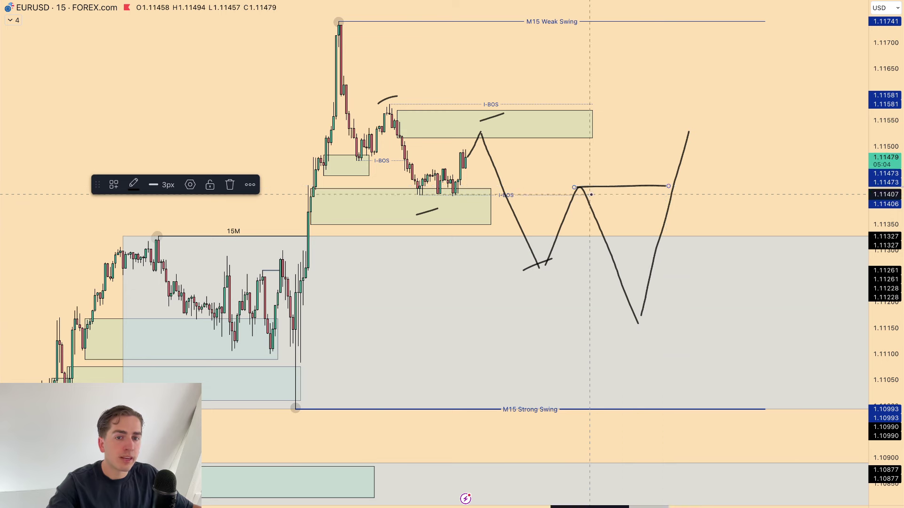
# Circle the upper I-BOS label, begin marking the lower I-BOS label with the brush, and undo both marks.
pyautogui.moveTo(515, 100)
pyautogui.mouseDown()
pyautogui.moveTo(478, 100)
pyautogui.moveTo(506, 97)
pyautogui.mouseUp()
pyautogui.moveTo(512, 189); pyautogui.dragTo(500, 182)
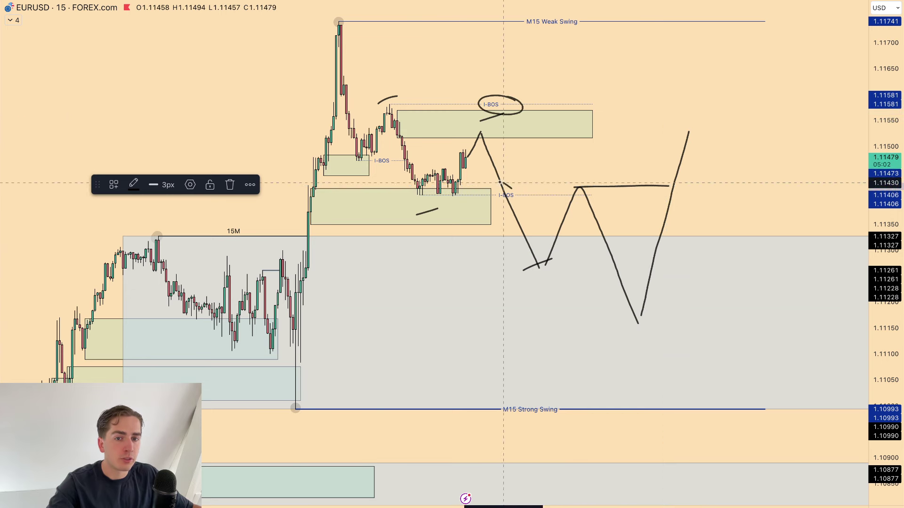
pyautogui.hotkey('ctrl', 'z')
pyautogui.hotkey('ctrl', 'z')
# Sketch a pullback and rally, place a long position on the pullback, and undo it together with the projected path.
pyautogui.moveTo(693, 135)
pyautogui.mouseDown()
pyautogui.moveTo(746, 249)
pyautogui.moveTo(783, 119)
pyautogui.mouseUp()
pyautogui.click(734, 236)
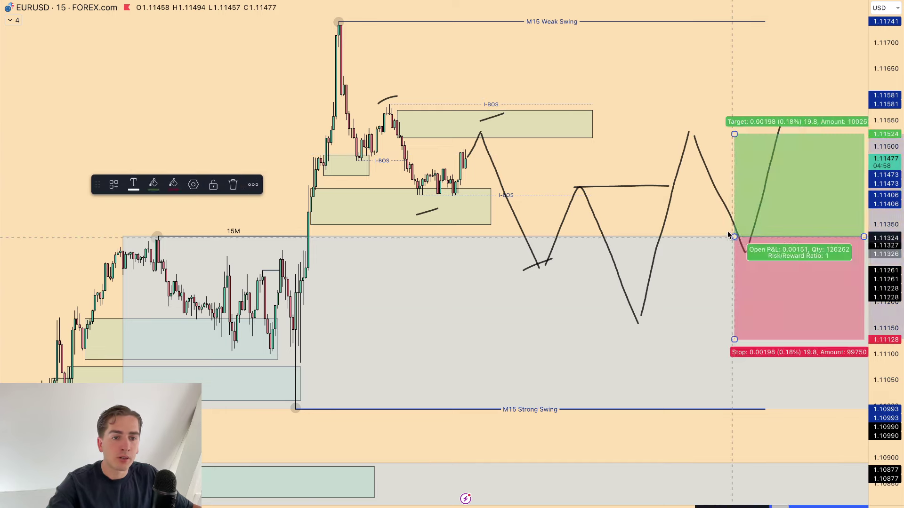
pyautogui.click(708, 54)
pyautogui.hotkey('ctrl', 'z')
pyautogui.hotkey('ctrl', 'z')
pyautogui.hotkey('ctrl', 'z')
pyautogui.hotkey('ctrl', 'z')
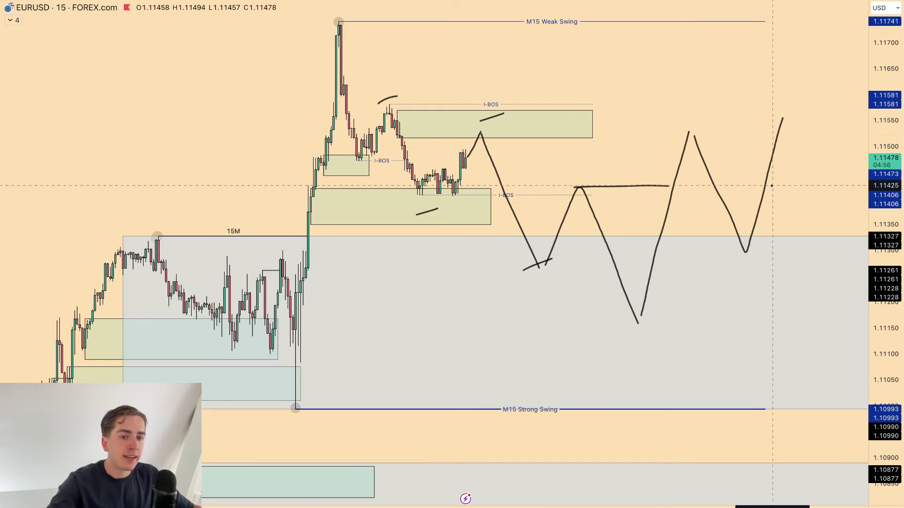
pyautogui.hotkey('ctrl', 'z')
pyautogui.hotkey('ctrl', 'z')
pyautogui.hotkey('ctrl', 'z')
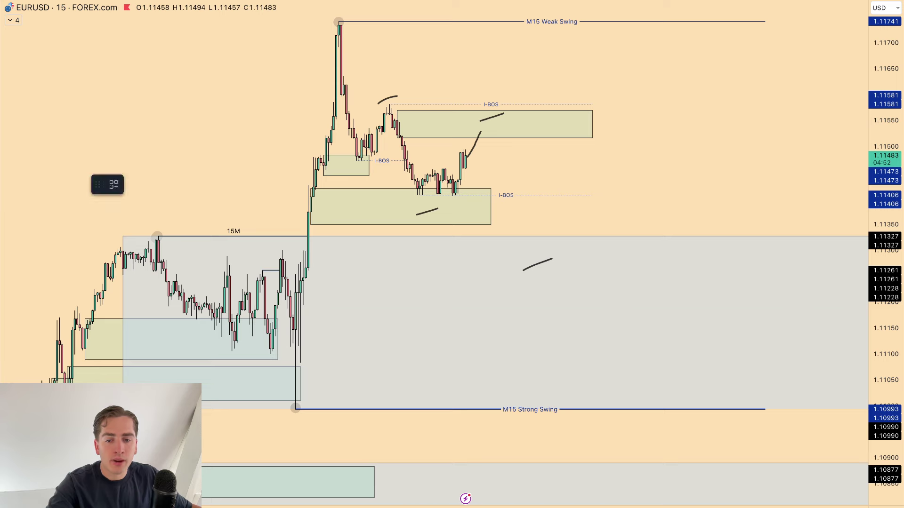
# Place a short position in the upper supply zone, tighten its stop to 0.00086 above entry, and delete the position.
pyautogui.click(483, 137)
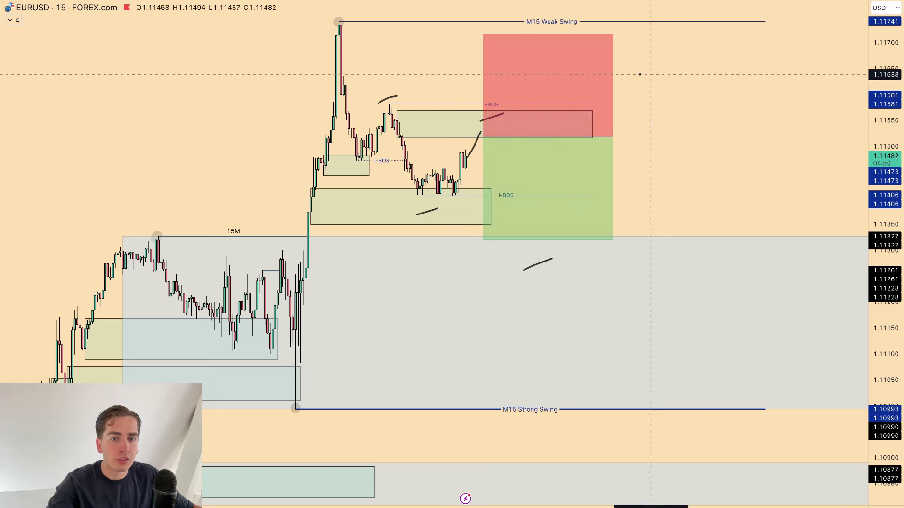
pyautogui.moveTo(504, 34); pyautogui.dragTo(503, 95)
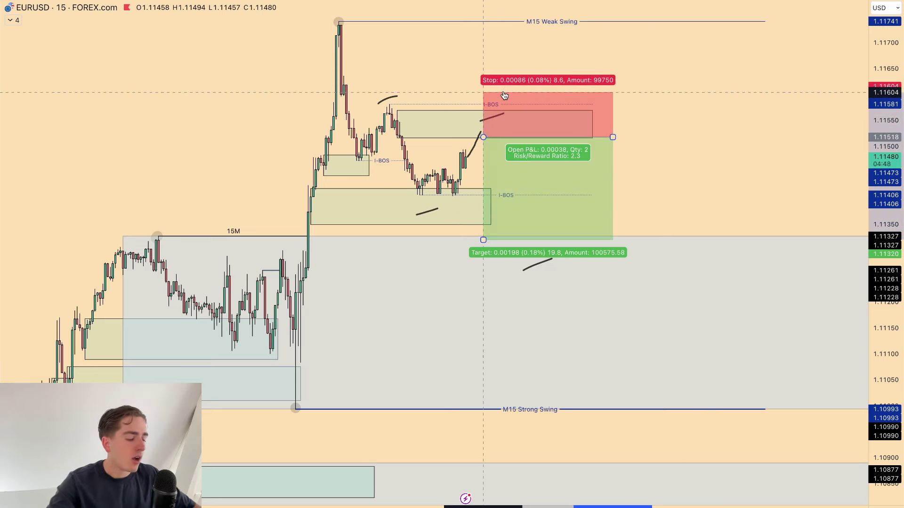
pyautogui.press('Delete')
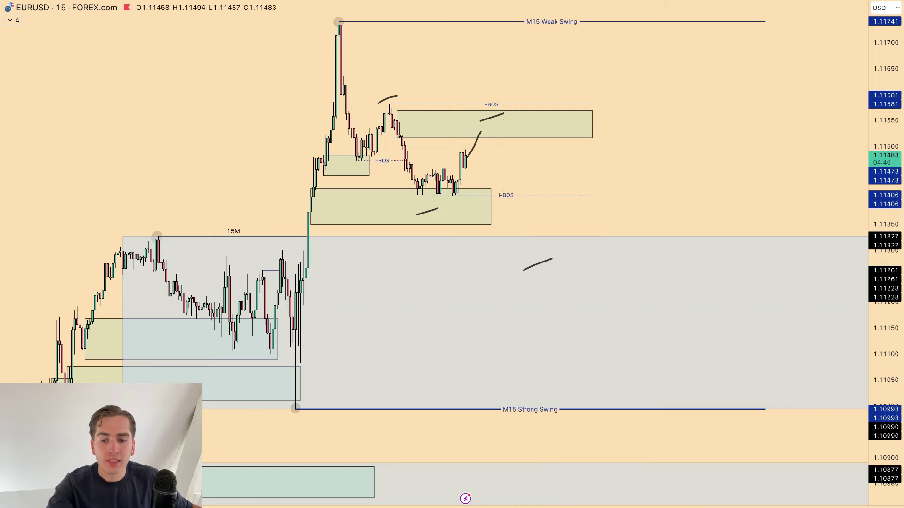
# Sketch price consolidating inside the upper supply zone before dropping below the lower zone, and undo the path.
pyautogui.moveTo(469, 157)
pyautogui.mouseDown()
pyautogui.moveTo(485, 130)
pyautogui.moveTo(493, 141)
pyautogui.moveTo(505, 126)
pyautogui.moveTo(510, 158)
pyautogui.moveTo(519, 141)
pyautogui.mouseUp()
pyautogui.moveTo(556, 216); pyautogui.dragTo(569, 248)
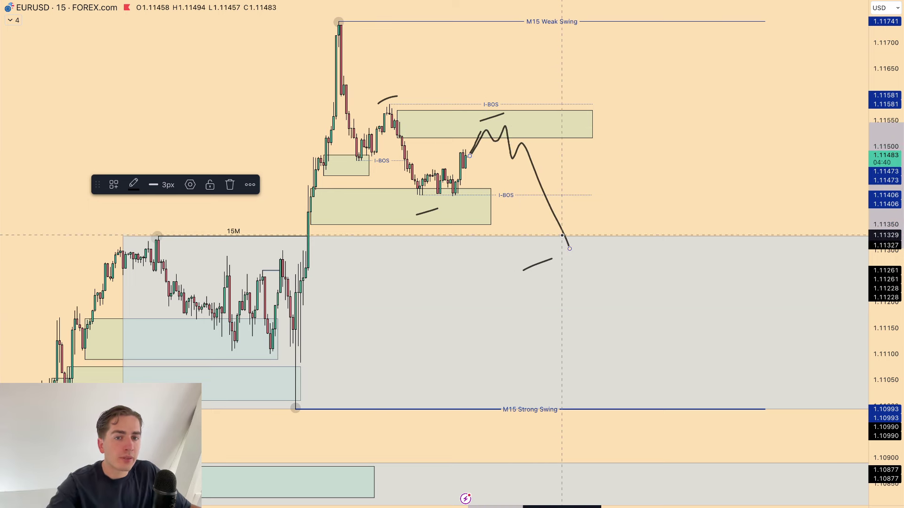
pyautogui.hotkey('ctrl', 'z')
pyautogui.hotkey('ctrl', 'z')
pyautogui.hotkey('ctrl', 'z')
pyautogui.hotkey('ctrl', 'z')
pyautogui.hotkey('ctrl', 'z')
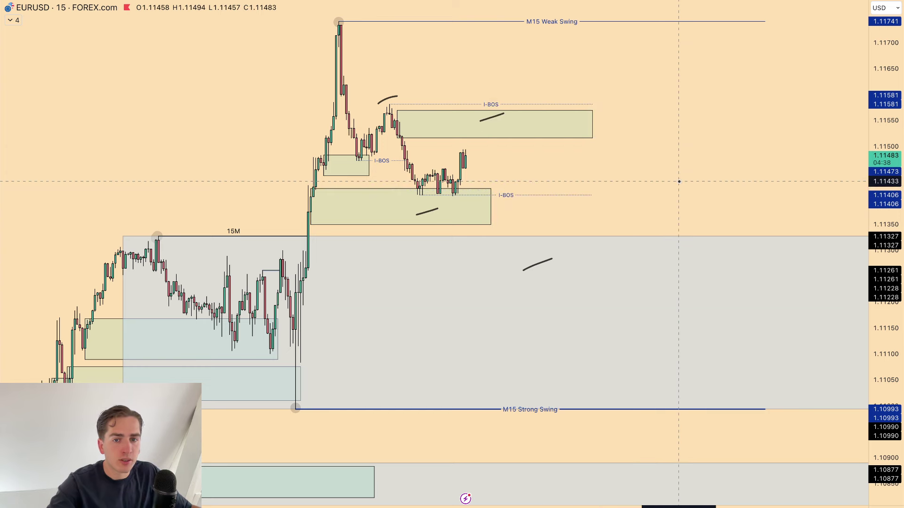
# Load the U.S. Dollar Currency Index (TVC:DXY) and set its chart to the daily interval.
pyautogui.write('4h')
pyautogui.press('Return')
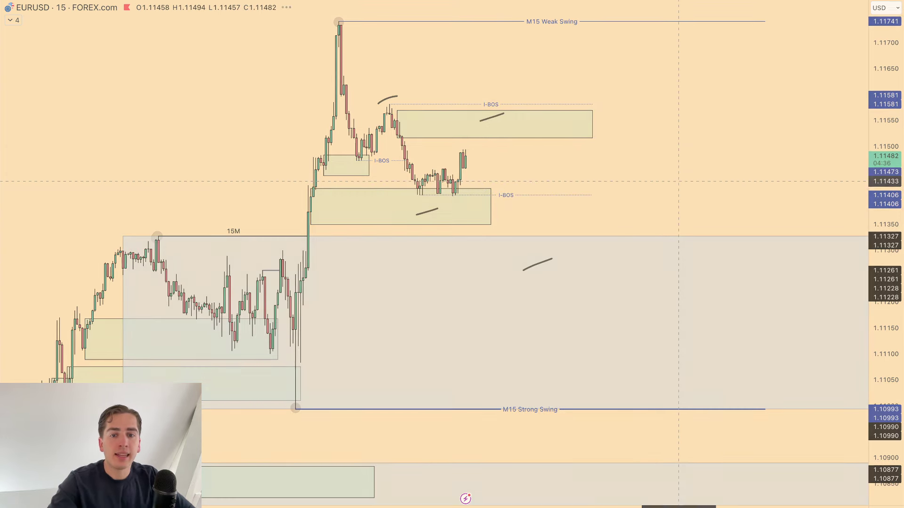
pyautogui.press('Down')
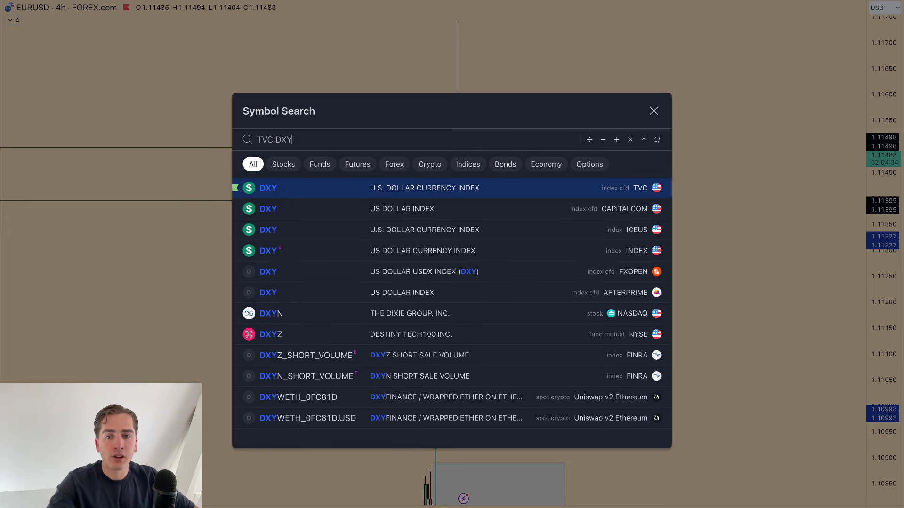
pyautogui.press('Return')
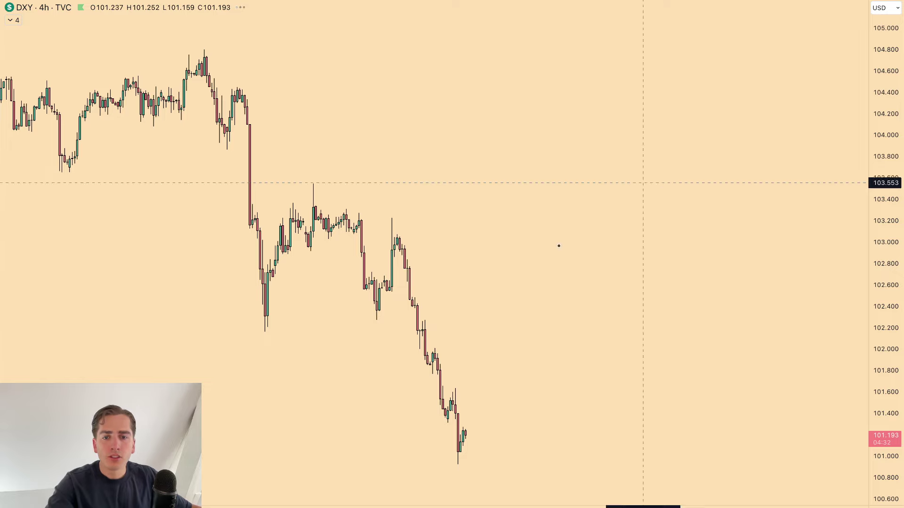
pyautogui.write('1D')
pyautogui.press('Return')
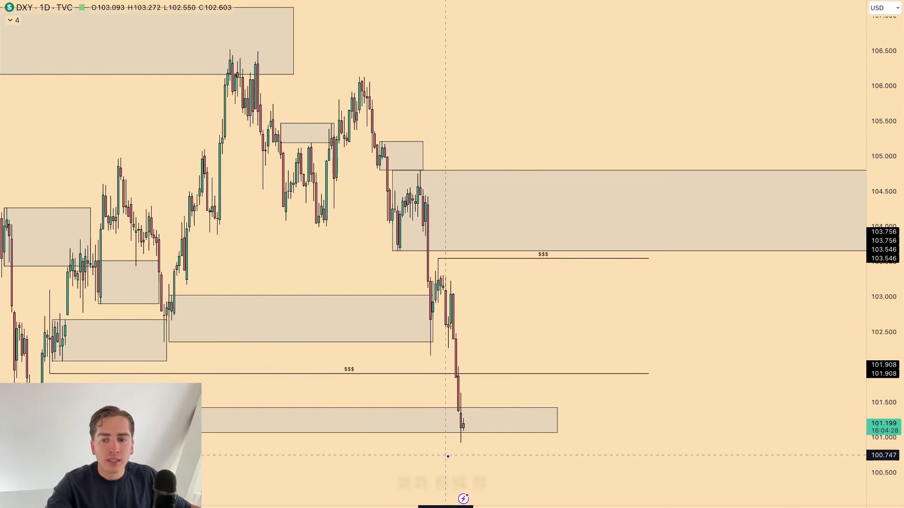
# Expand the lowest daily DXY zone by raising its upper edge to 101.574 and lowering its bottom edge below the latest candle lows.
pyautogui.moveTo(522, 449); pyautogui.dragTo(634, 434)
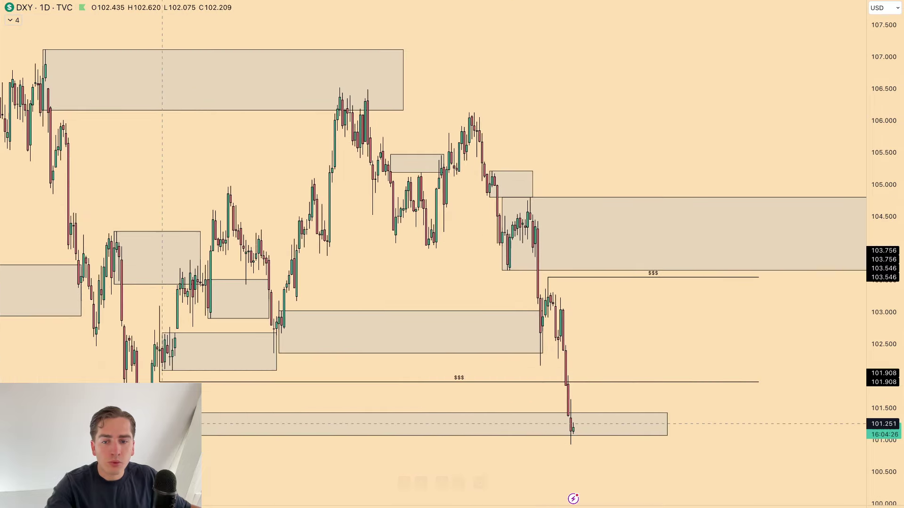
pyautogui.moveTo(150, 438)
pyautogui.mouseDown()
pyautogui.moveTo(145, 463)
pyautogui.moveTo(144, 450)
pyautogui.mouseUp()
pyautogui.moveTo(144, 413); pyautogui.dragTo(144, 403)
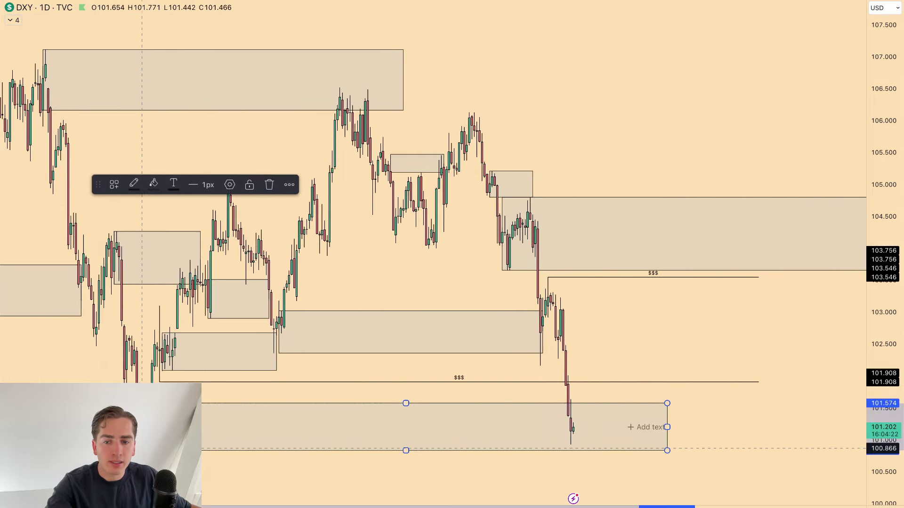
pyautogui.moveTo(144, 451); pyautogui.dragTo(144, 451)
pyautogui.click(689, 390)
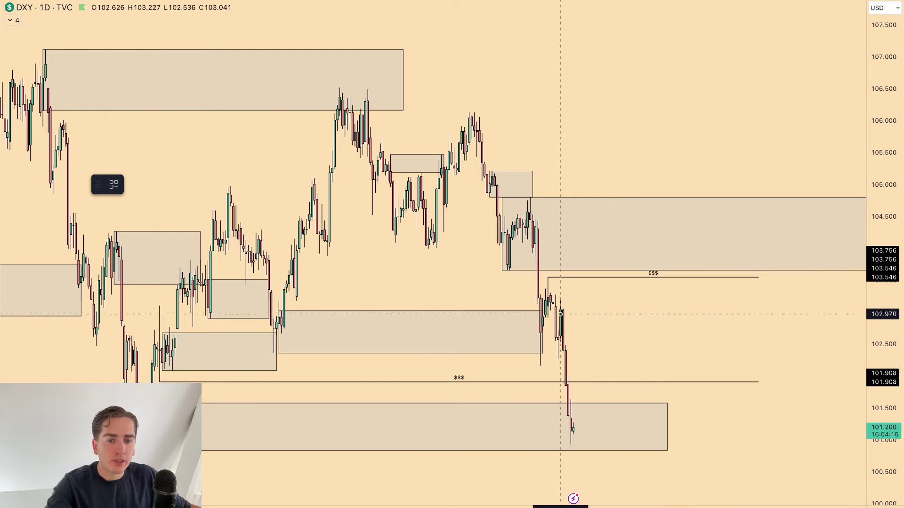
# Brush strokes along the decline from the latest daily DXY high into the lowest zone, and delete them.
pyautogui.moveTo(479, 121); pyautogui.dragTo(632, 248)
pyautogui.moveTo(647, 301); pyautogui.dragTo(616, 465)
pyautogui.press('Delete')
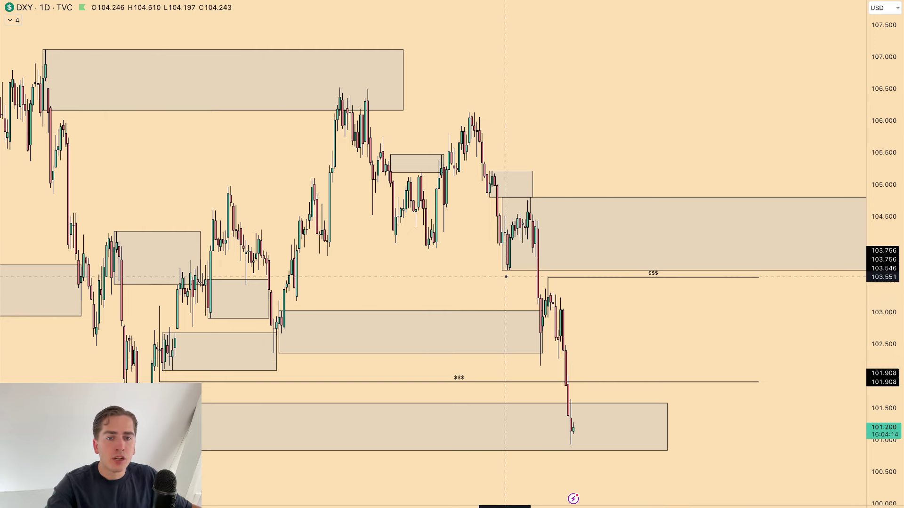
# Number the DXY decline's swings 1 to 5, sketch a zigzag rebound from the lowest zone, and remove these annotations.
pyautogui.moveTo(499, 274); pyautogui.dragTo(498, 293)
pyautogui.moveTo(537, 188); pyautogui.dragTo(557, 205)
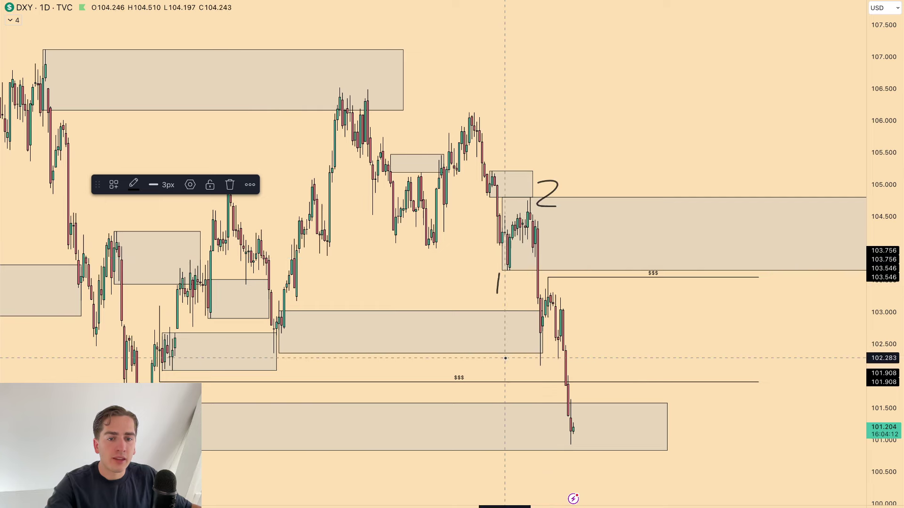
pyautogui.moveTo(507, 359); pyautogui.dragTo(513, 383)
pyautogui.moveTo(571, 273); pyautogui.dragTo(594, 301)
pyautogui.moveTo(588, 440)
pyautogui.mouseDown()
pyautogui.moveTo(585, 464)
pyautogui.moveTo(610, 436)
pyautogui.moveTo(600, 371)
pyautogui.moveTo(644, 331)
pyautogui.mouseUp()
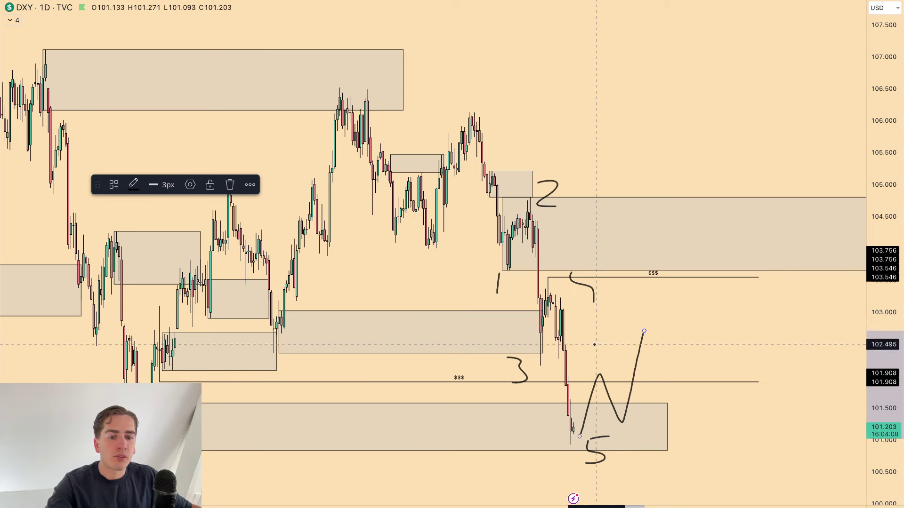
pyautogui.press('Delete')
pyautogui.hotkey('ctrl', 'z')
pyautogui.hotkey('ctrl', 'z')
pyautogui.hotkey('ctrl', 'z')
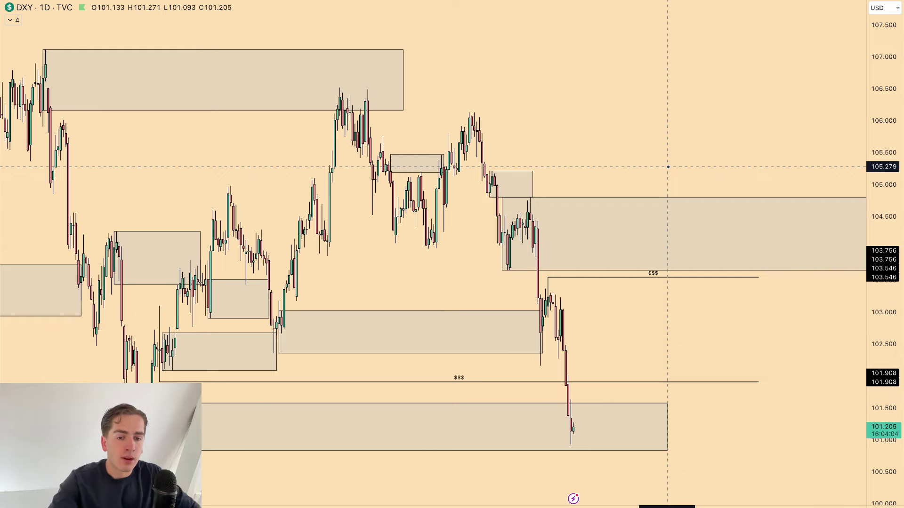
# Underline the earlier swing low at the lowest zone, sketch a rebound from the latest daily candle, and remove the sketches.
pyautogui.scroll(-3, 504, 430)
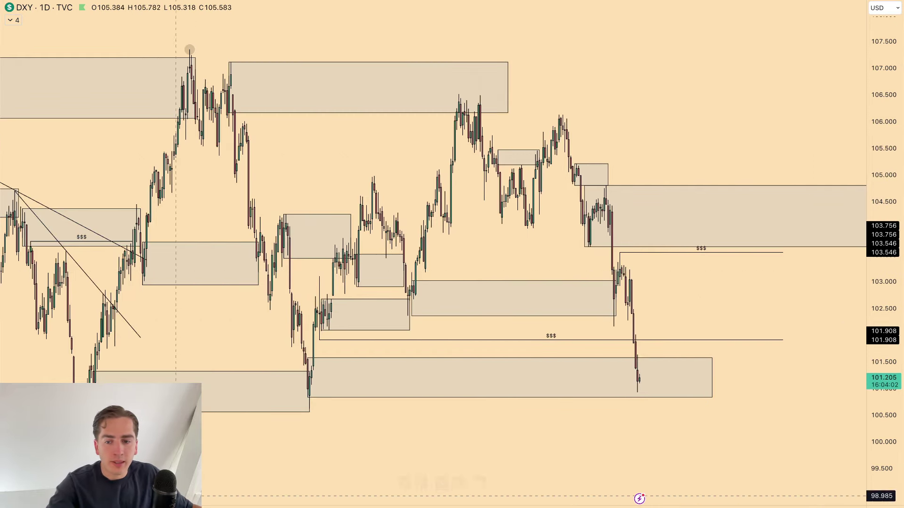
pyautogui.moveTo(297, 396); pyautogui.dragTo(336, 399)
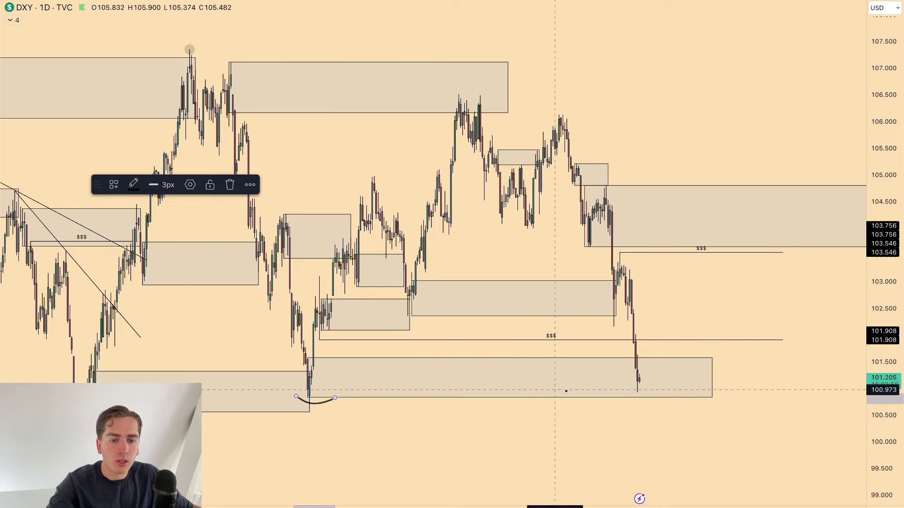
pyautogui.moveTo(639, 384)
pyautogui.mouseDown()
pyautogui.moveTo(649, 404)
pyautogui.moveTo(672, 334)
pyautogui.mouseUp()
pyautogui.press('Delete')
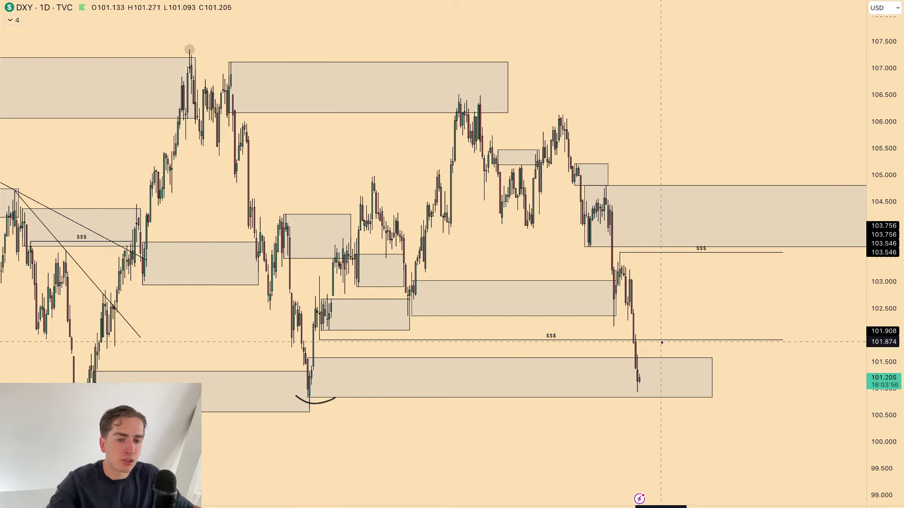
# Set the DXY chart to the 4-hour interval and delete the grey zone just above the latest candles.
pyautogui.write('4h')
pyautogui.press('Return')
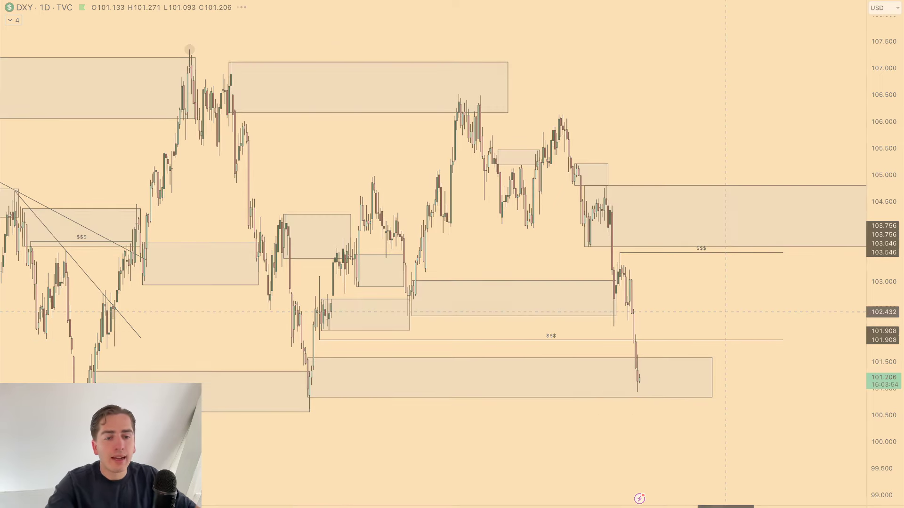
pyautogui.scroll(10, 740, 340)
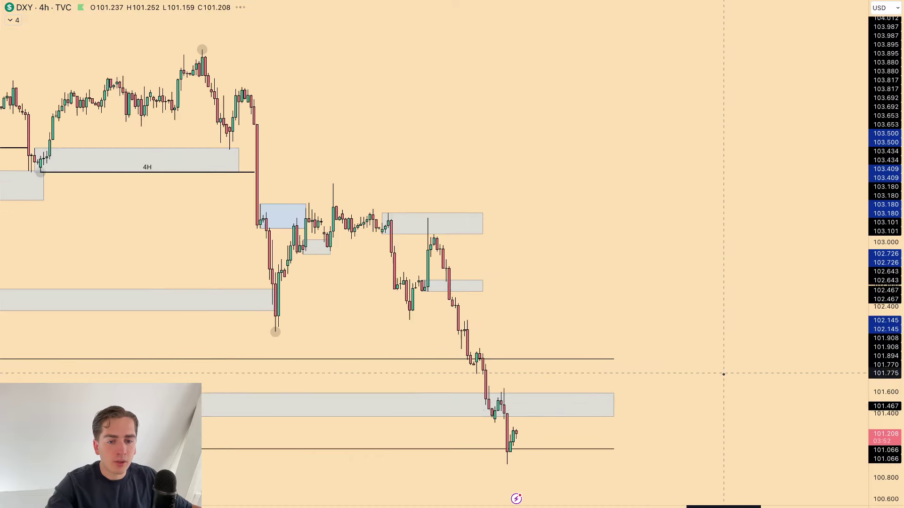
pyautogui.scroll(2, 755, 389)
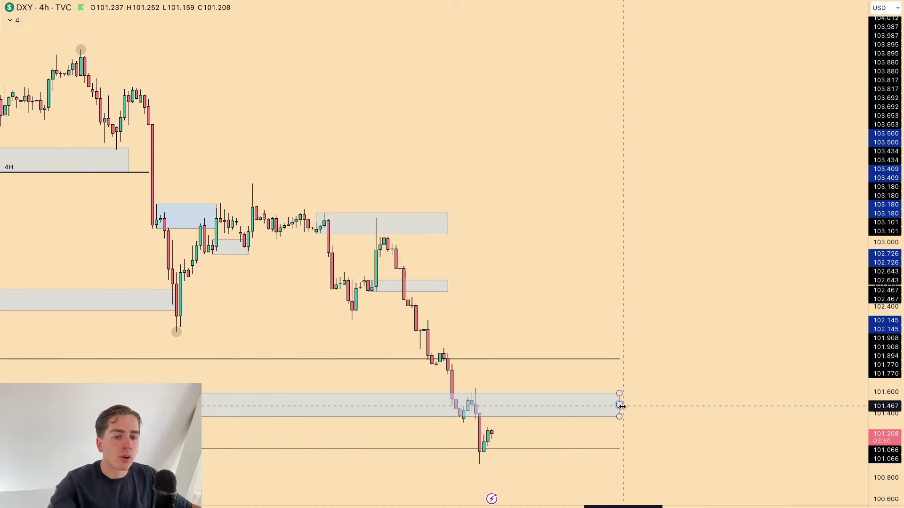
pyautogui.press('Delete')
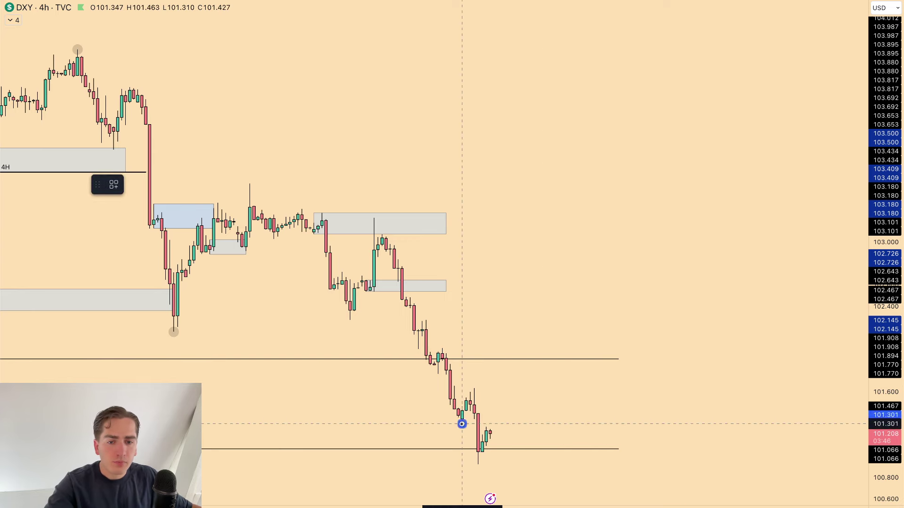
# Draw a green supply zone from 101.301 up to the last swing high and sketch price breaking above, retesting it and rallying.
pyautogui.moveTo(461, 424); pyautogui.dragTo(702, 386)
pyautogui.click(630, 254)
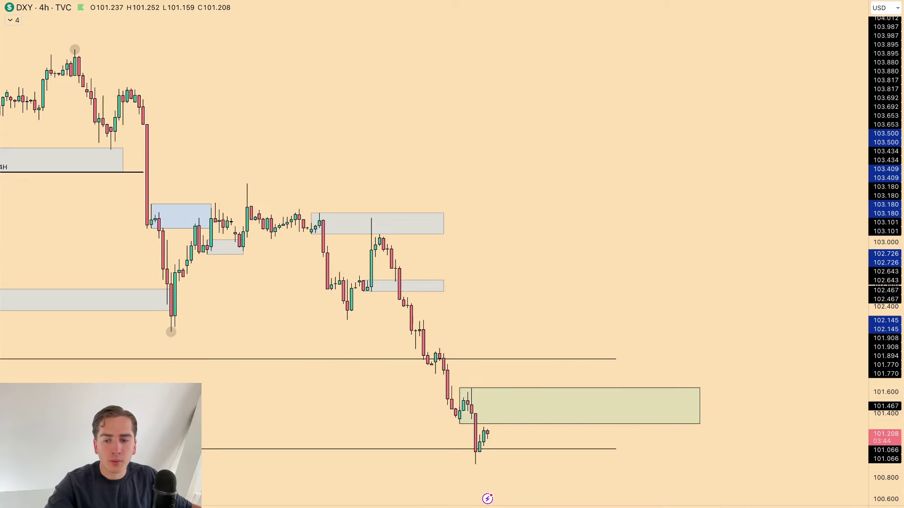
pyautogui.moveTo(493, 433)
pyautogui.mouseDown()
pyautogui.moveTo(518, 368)
pyautogui.moveTo(567, 302)
pyautogui.mouseUp()
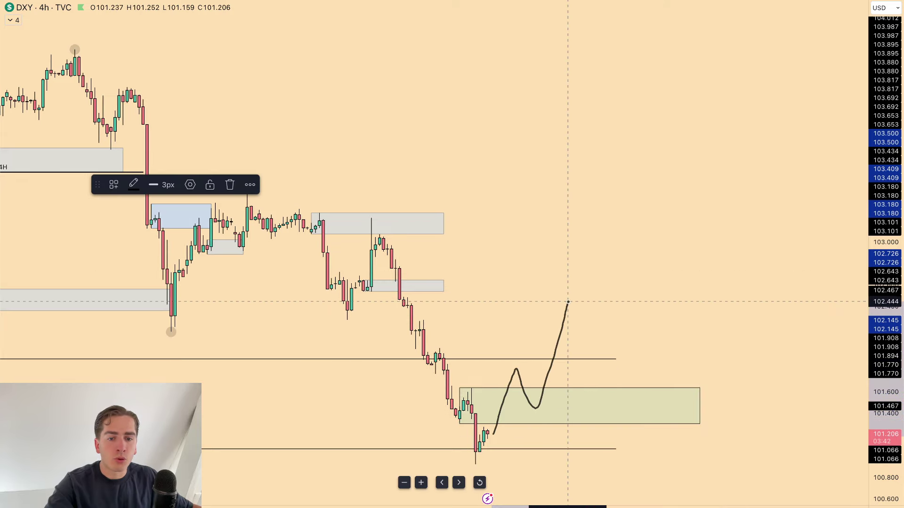
# Return DXY to the daily interval and draw a green zone from about 102.536 to 103.25, extending right from the last bullish candle before the drop.
pyautogui.write('1D')
pyautogui.press('Return')
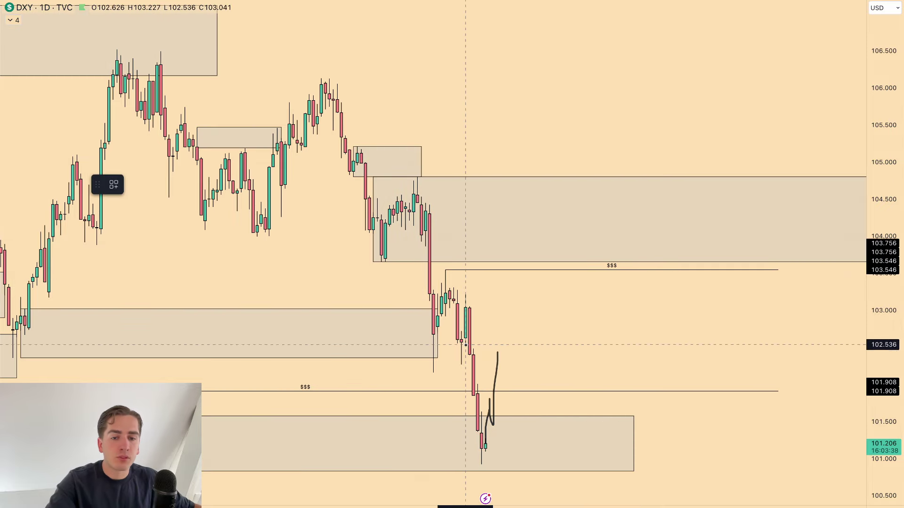
pyautogui.moveTo(465, 343); pyautogui.dragTo(769, 291)
pyautogui.click(591, 133)
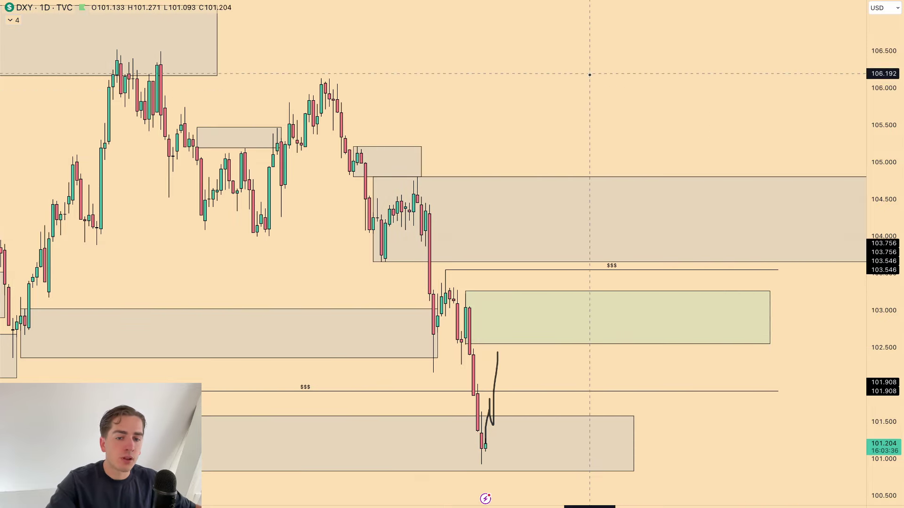
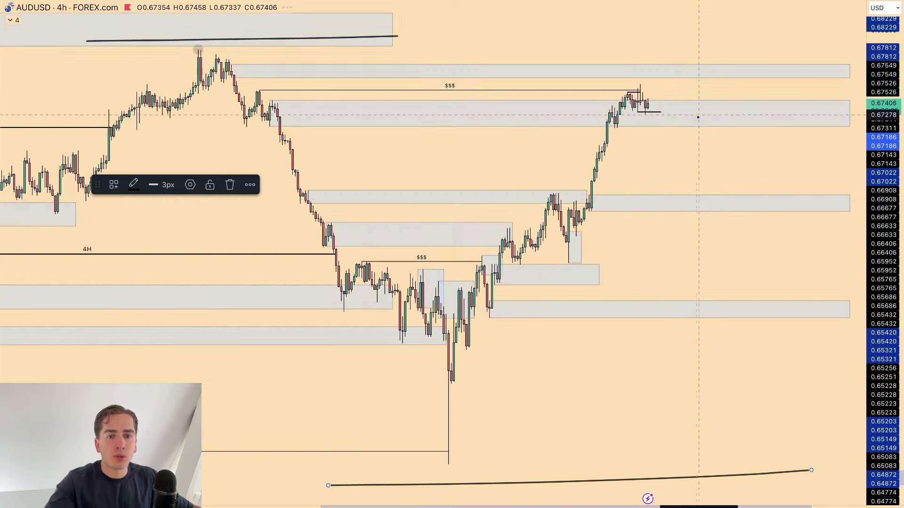
# Brush crosses over the $$$ liquidity line above the supply zone at current price on the AUDUSD 4-hour chart.
pyautogui.scroll(3, 659, 160)
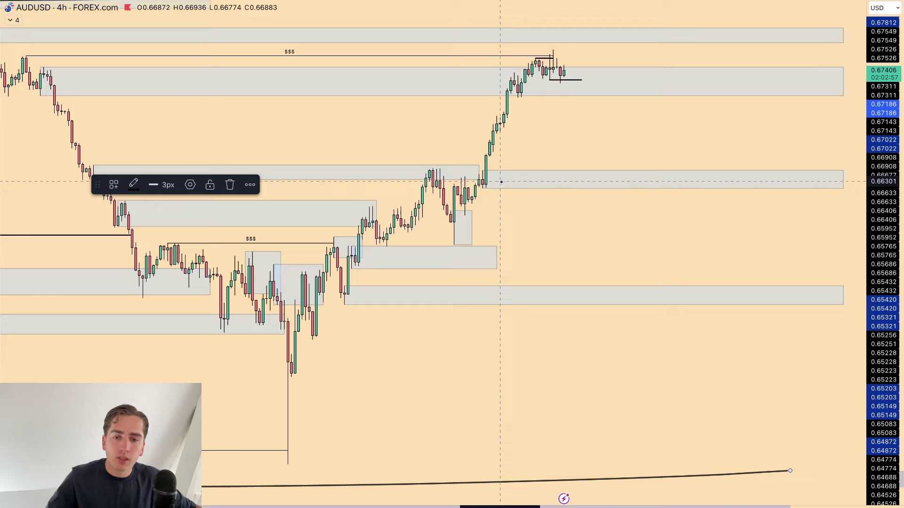
pyautogui.moveTo(642, 143); pyautogui.dragTo(659, 158)
pyautogui.moveTo(879, 365); pyautogui.dragTo(878, 163)
pyautogui.moveTo(689, 105); pyautogui.dragTo(697, 408)
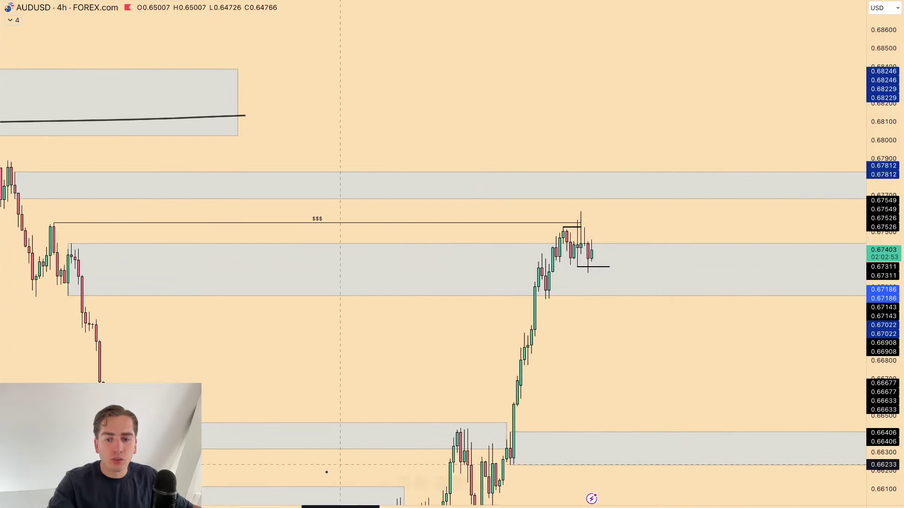
pyautogui.click(1, 368)
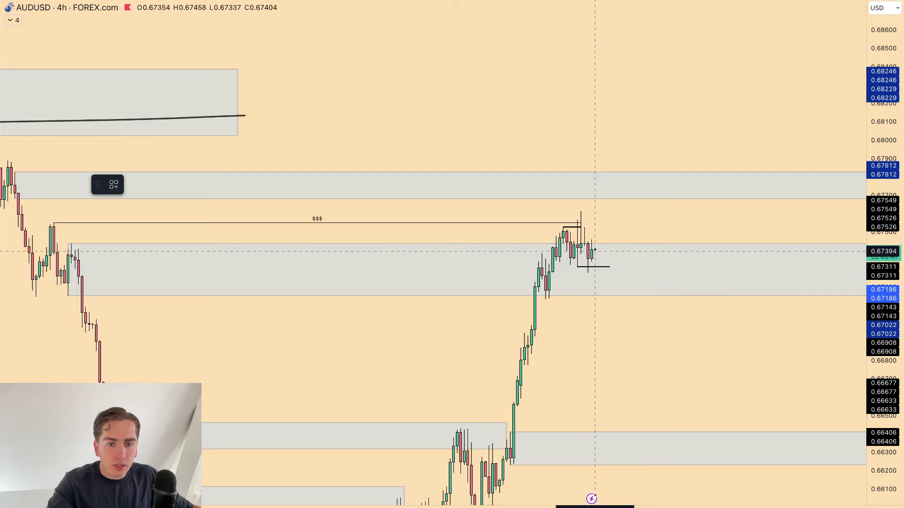
pyautogui.moveTo(880, 426); pyautogui.dragTo(879, 296)
pyautogui.scroll(1, 569, 284)
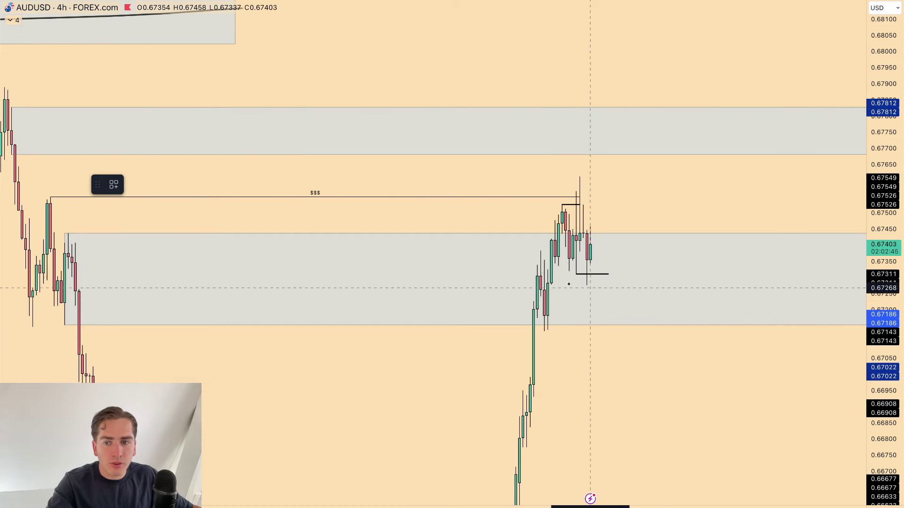
pyautogui.moveTo(321, 172)
pyautogui.mouseDown()
pyautogui.moveTo(299, 197)
pyautogui.moveTo(371, 195)
pyautogui.mouseUp()
pyautogui.moveTo(379, 183); pyautogui.dragTo(367, 197)
pyautogui.moveTo(377, 183); pyautogui.dragTo(406, 204)
# Mark the liquidity line's origin high and the recent swing high with brush strokes, and undo both strokes.
pyautogui.moveTo(40, 194); pyautogui.dragTo(75, 200)
pyautogui.hotkey('ctrl', 'z')
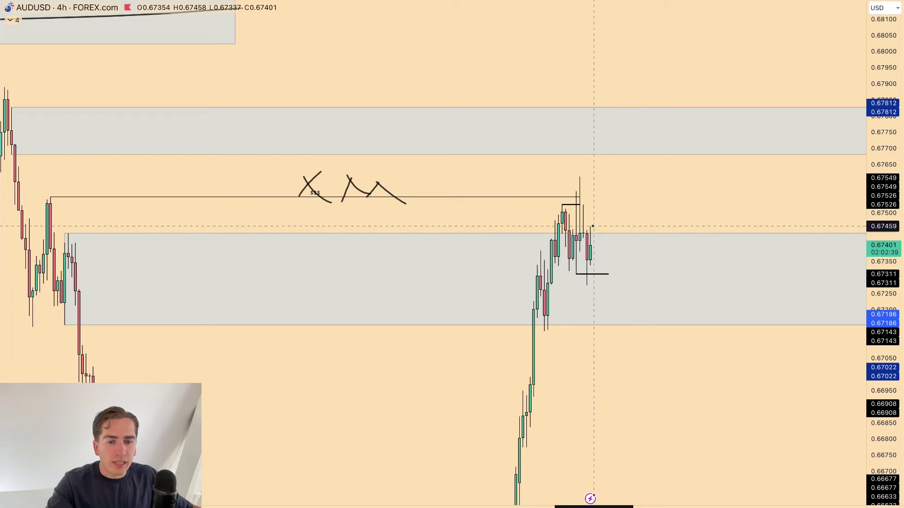
pyautogui.moveTo(557, 178); pyautogui.dragTo(566, 201)
pyautogui.hotkey('ctrl', 'z')
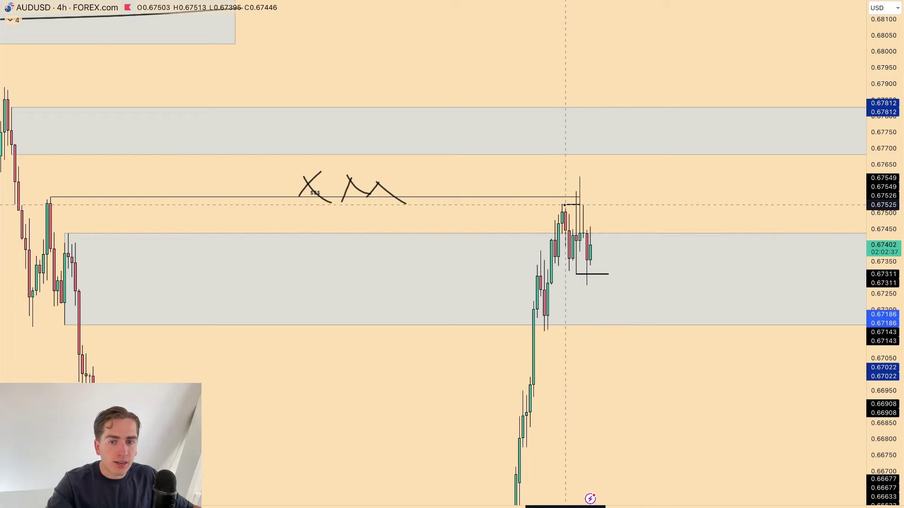
# Sketch a zigzag with three rising peaks that breaks its prior low and rebounds, and draw a line at the broken low.
pyautogui.scroll(3, 518, 203)
pyautogui.hscroll(-3, 635, 231)
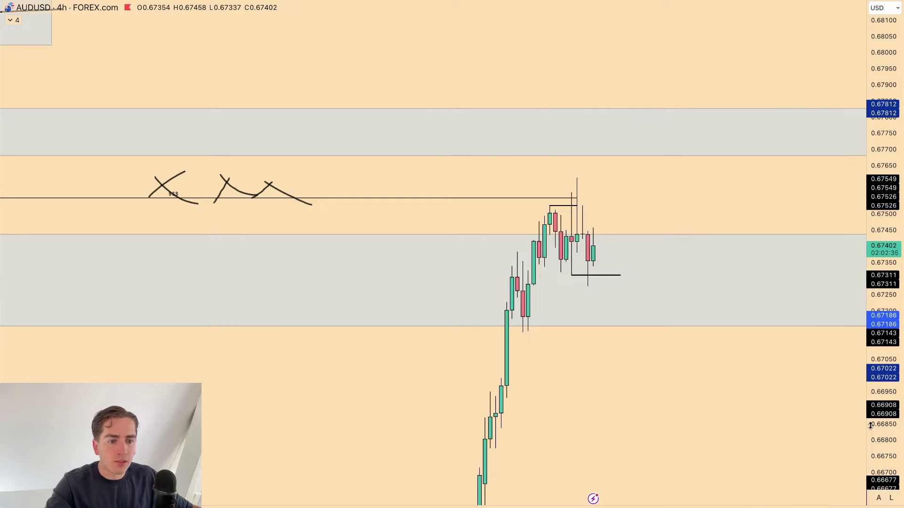
pyautogui.moveTo(871, 426); pyautogui.dragTo(876, 267)
pyautogui.scroll(1, 659, 259)
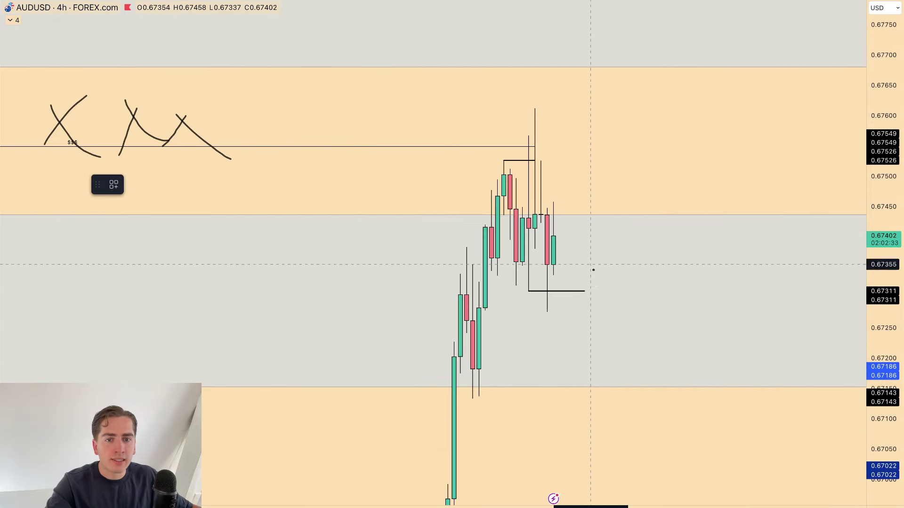
pyautogui.moveTo(621, 349)
pyautogui.mouseDown()
pyautogui.moveTo(654, 179)
pyautogui.moveTo(690, 240)
pyautogui.mouseUp()
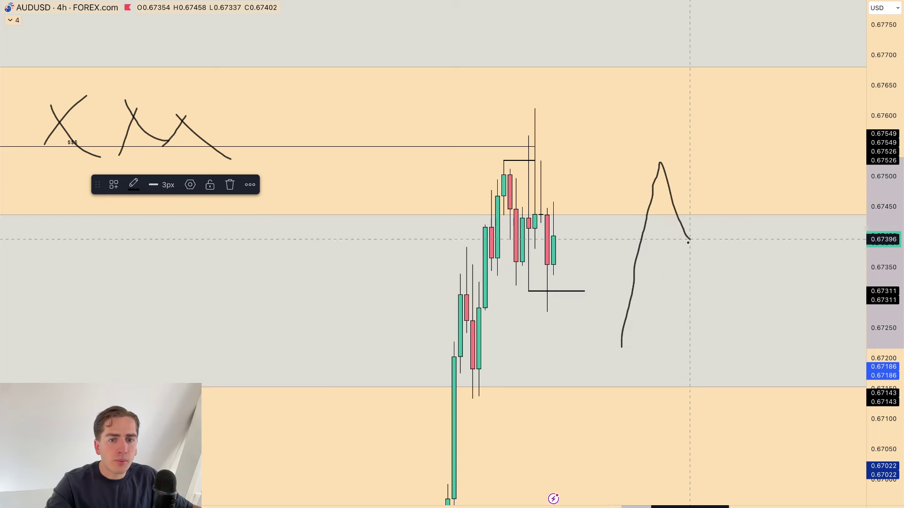
pyautogui.moveTo(702, 284)
pyautogui.mouseDown()
pyautogui.moveTo(721, 137)
pyautogui.moveTo(741, 259)
pyautogui.mouseUp()
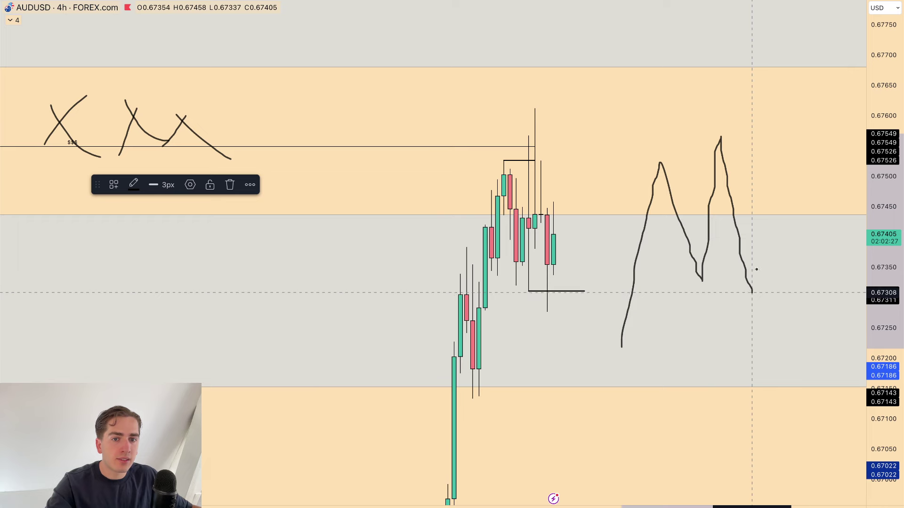
pyautogui.moveTo(752, 292)
pyautogui.mouseDown()
pyautogui.moveTo(771, 127)
pyautogui.moveTo(801, 306)
pyautogui.mouseUp()
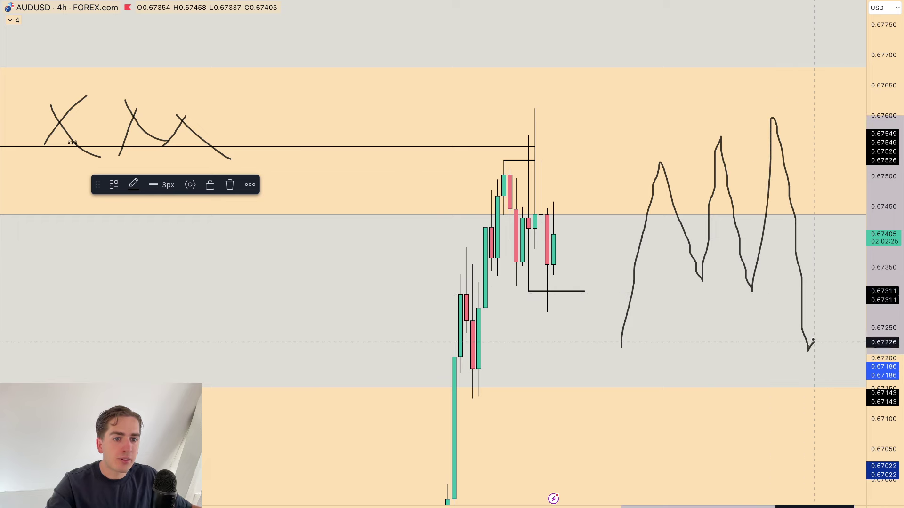
pyautogui.moveTo(814, 342); pyautogui.dragTo(839, 229)
pyautogui.moveTo(754, 295); pyautogui.dragTo(808, 295)
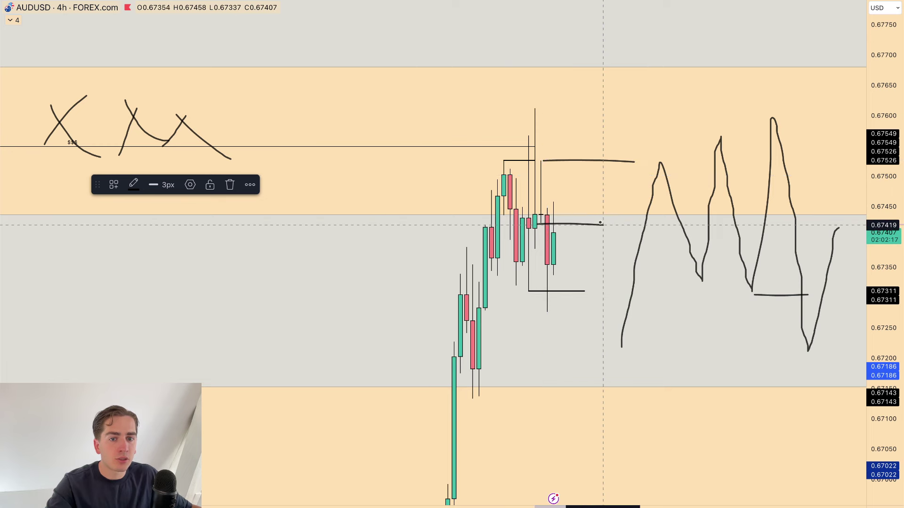
# Sketch price dropping below the 0.67311 line with a circled area, and undo the sketches drawn beside the candles.
pyautogui.scroll(2, 591, 197)
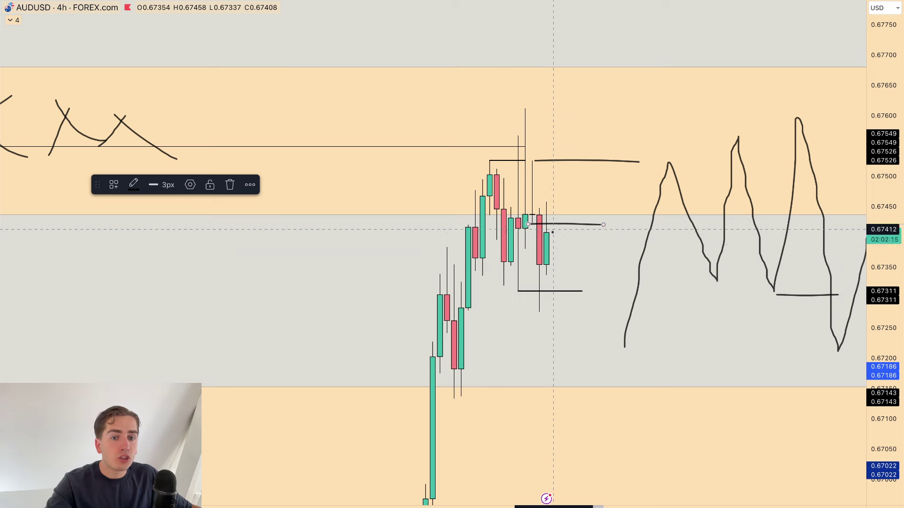
pyautogui.moveTo(553, 232); pyautogui.dragTo(597, 346)
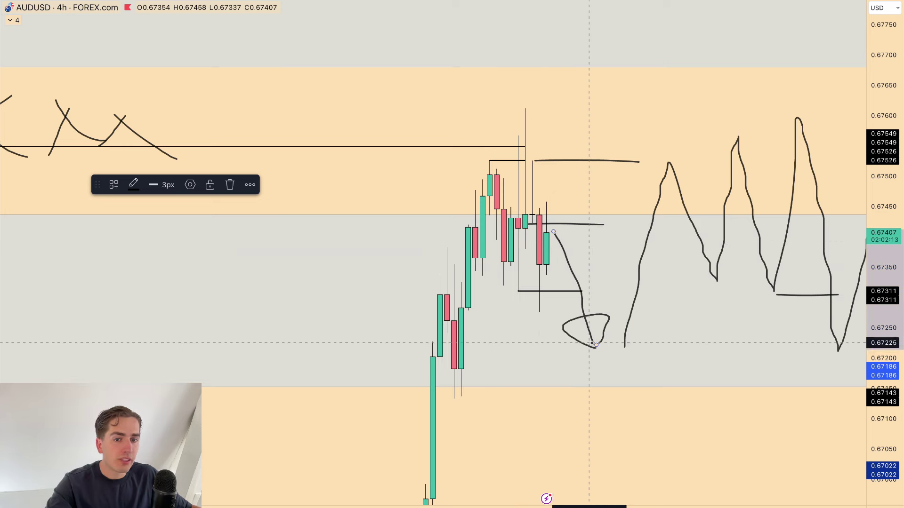
pyautogui.hotkey('ctrl', 'z')
pyautogui.hotkey('ctrl', 'z')
pyautogui.hotkey('ctrl', 'z')
pyautogui.hotkey('ctrl', 'z')
pyautogui.hotkey('ctrl', 'z')
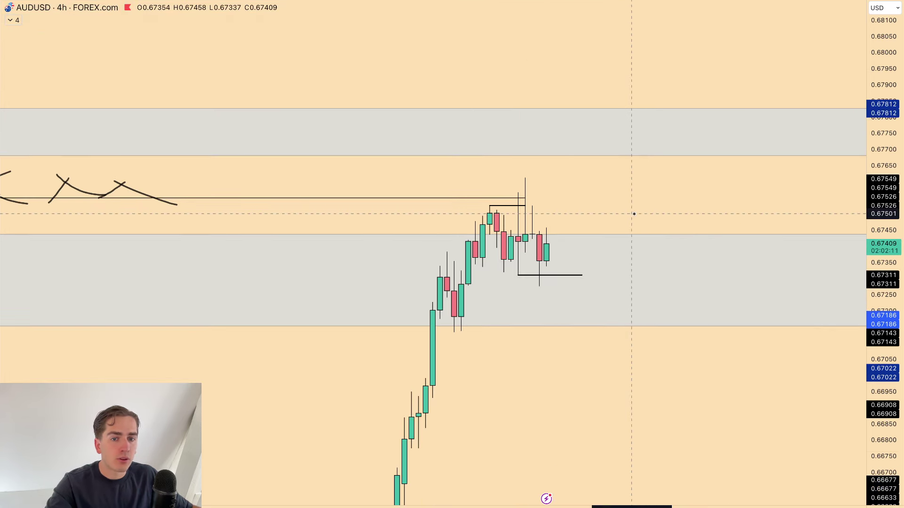
# Brush a horizontal level rightward from the latest wick high at about 0.67523, and delete the short black line beside it.
pyautogui.moveTo(528, 207); pyautogui.dragTo(608, 208)
pyautogui.hotkey('ctrl', 'z')
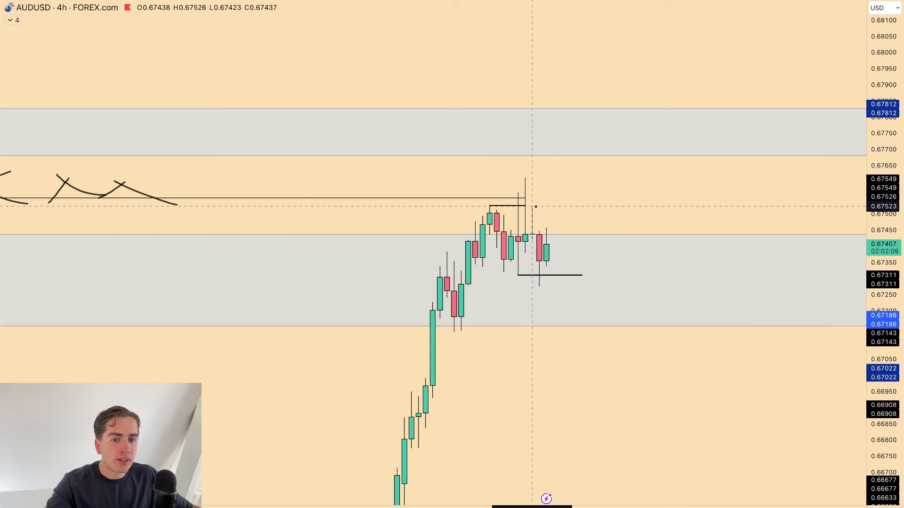
pyautogui.moveTo(534, 207); pyautogui.dragTo(610, 205)
pyautogui.click(505, 206)
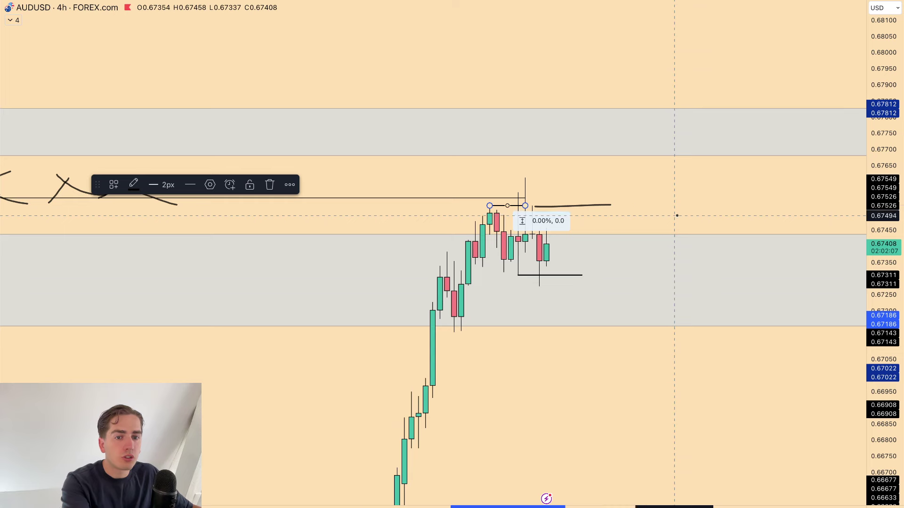
pyautogui.press('Delete')
# Mark the start of the 0.67311 low line with a brush stroke, and undo the stroke.
pyautogui.moveTo(869, 355); pyautogui.dragTo(869, 264)
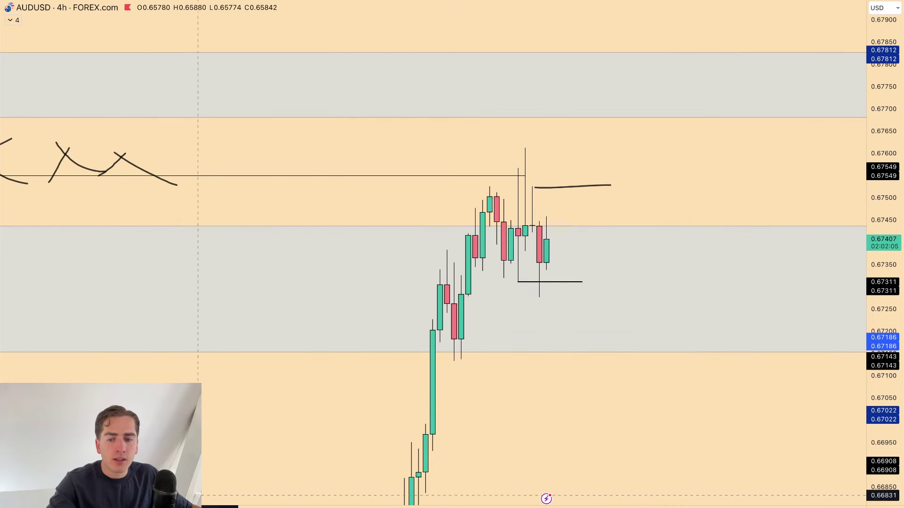
pyautogui.click(95, 466)
pyautogui.moveTo(526, 279); pyautogui.dragTo(542, 283)
pyautogui.hotkey('ctrl', 'z')
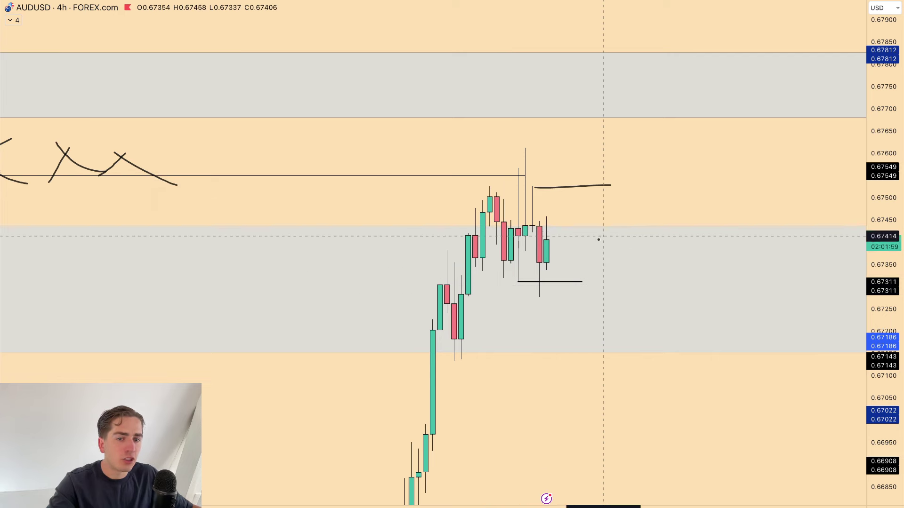
# Brush a short level from the candle bodies near the lower supply zone's upper edge, and undo it.
pyautogui.moveTo(527, 232); pyautogui.dragTo(603, 231)
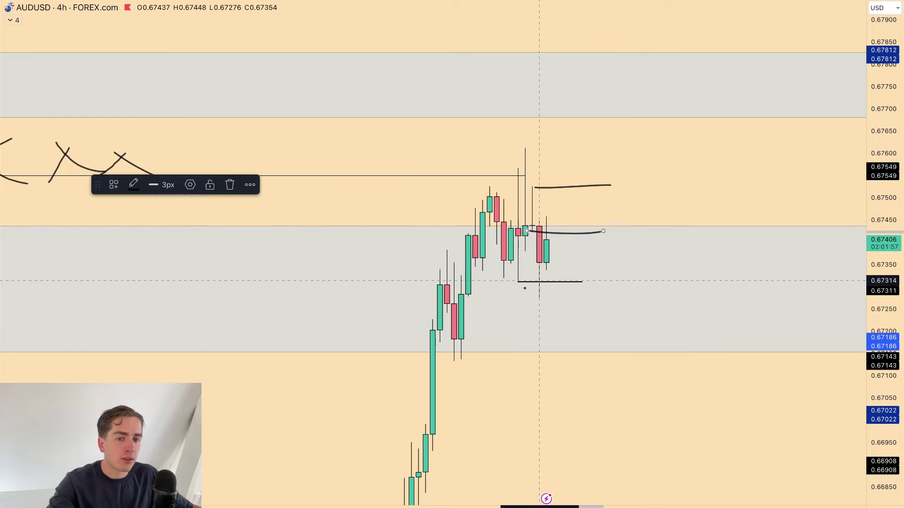
pyautogui.hotkey('ctrl', 'z')
# Switch AUDUSD to the 15-minute interval and draw a supply rectangle from about 0.67450 to 0.67495 on the drop after the latest peak.
pyautogui.write('15')
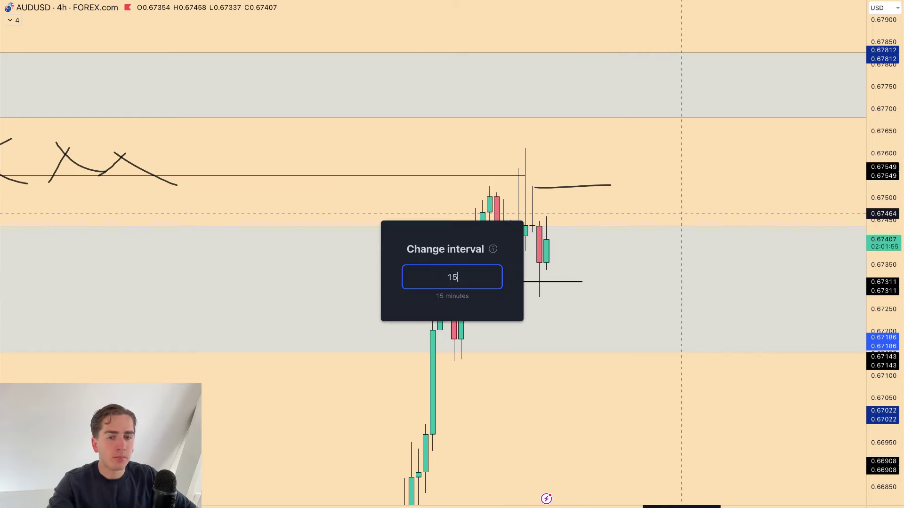
pyautogui.press('Return')
pyautogui.scroll(-5, 716, 280)
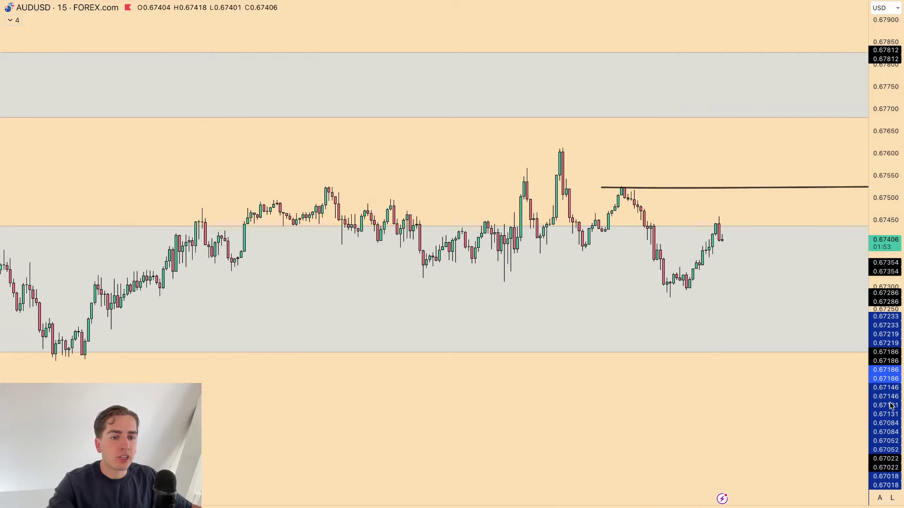
pyautogui.hscroll(5, 688, 212)
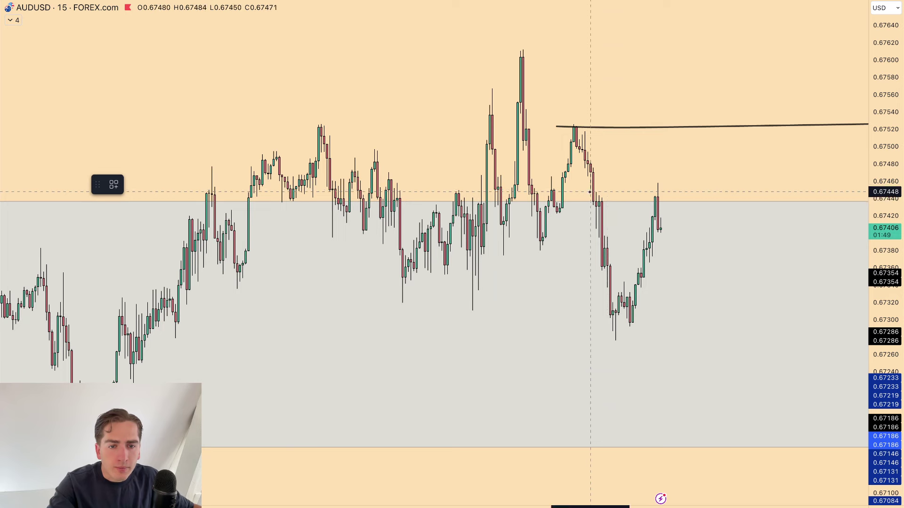
pyautogui.moveTo(590, 192)
pyautogui.mouseDown()
pyautogui.moveTo(777, 151)
pyautogui.moveTo(825, 143)
pyautogui.moveTo(825, 151)
pyautogui.mouseUp()
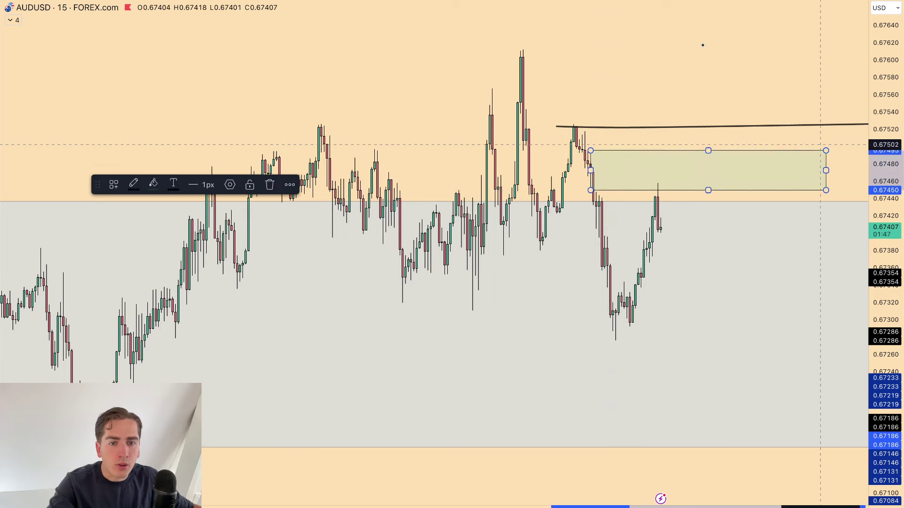
pyautogui.rightClick(703, 45)
pyautogui.click(438, 283)
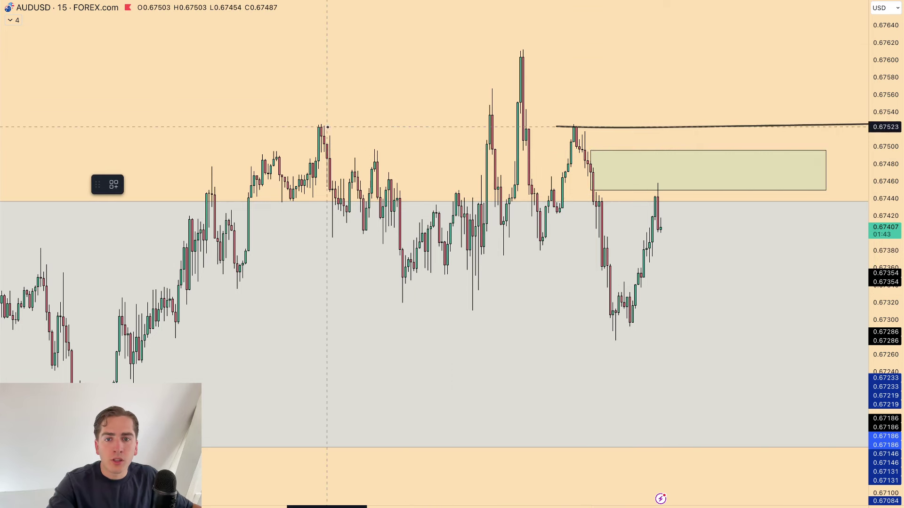
# Brush levels from the earlier swing high at about 0.67523 and the long-wick low, trace the price moves, and undo all but the high line.
pyautogui.moveTo(319, 126); pyautogui.dragTo(500, 126)
pyautogui.moveTo(470, 309); pyautogui.dragTo(629, 307)
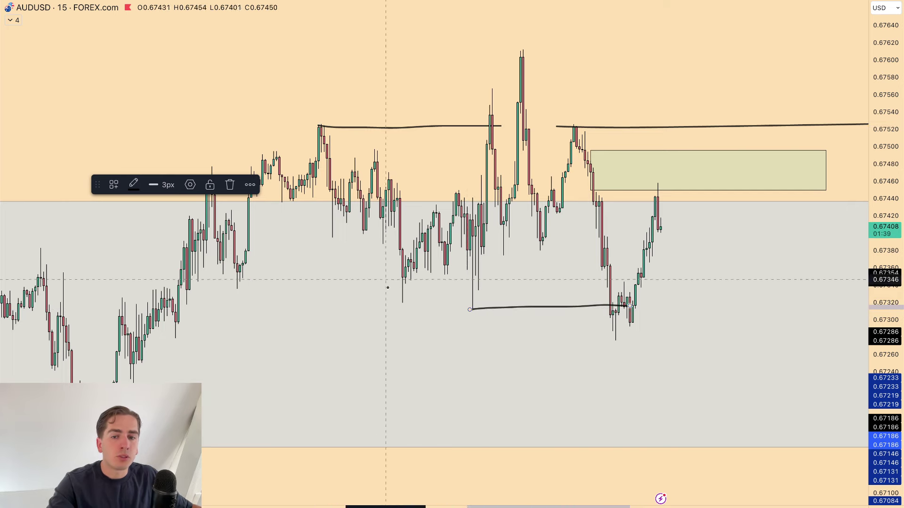
pyautogui.moveTo(144, 382); pyautogui.dragTo(281, 162)
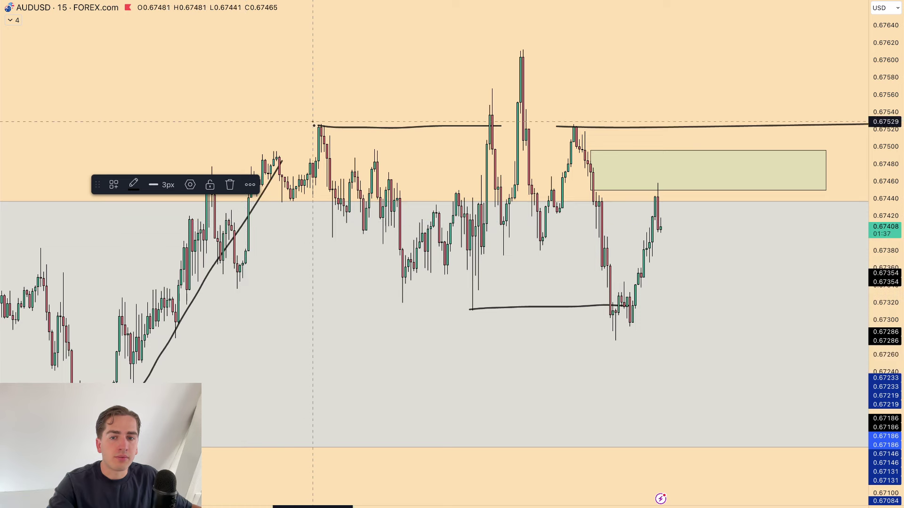
pyautogui.moveTo(315, 124)
pyautogui.mouseDown()
pyautogui.moveTo(440, 297)
pyautogui.moveTo(508, 75)
pyautogui.moveTo(623, 335)
pyautogui.moveTo(672, 174)
pyautogui.mouseUp()
pyautogui.hotkey('ctrl', 'z')
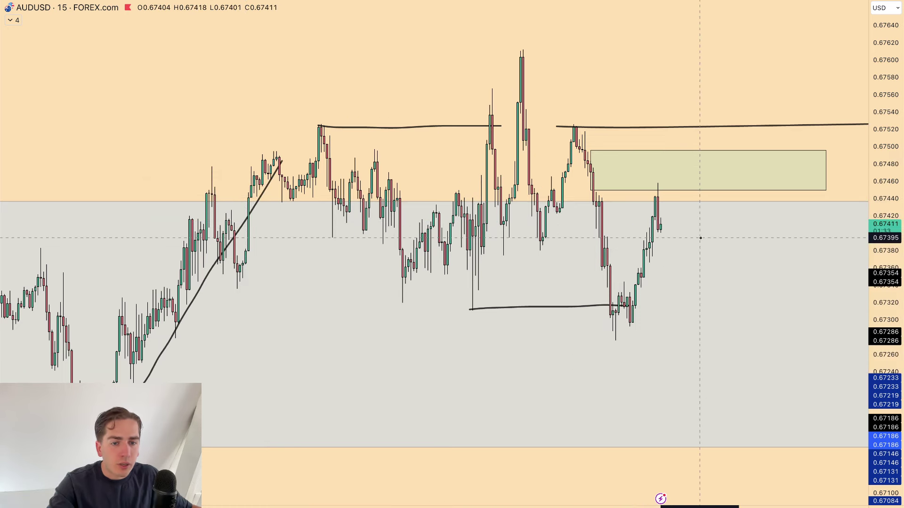
pyautogui.hotkey('ctrl', 'z')
pyautogui.hotkey('ctrl', 'z')
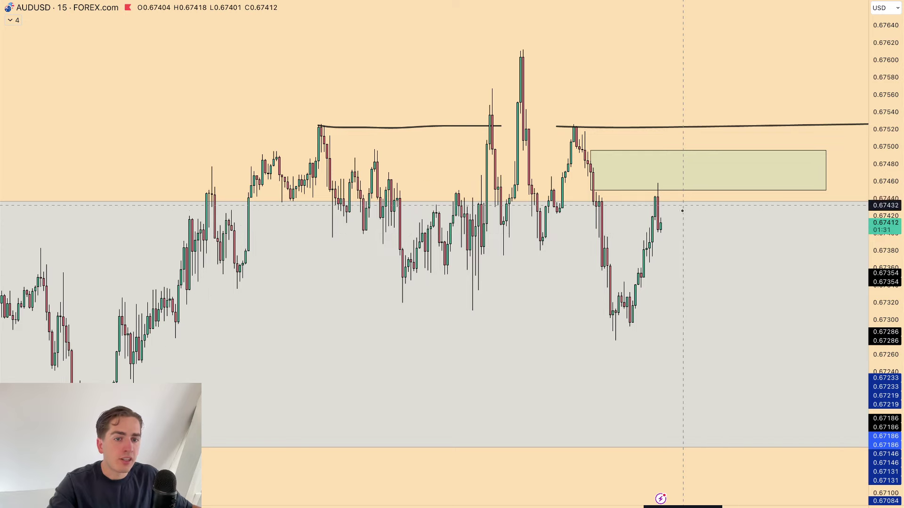
# Brush a stroke at the supply rectangle and a projected drop with a circled area below it, undoing both sketches.
pyautogui.moveTo(643, 149); pyautogui.dragTo(574, 143)
pyautogui.hotkey('ctrl', 'z')
pyautogui.moveTo(666, 202); pyautogui.dragTo(689, 269)
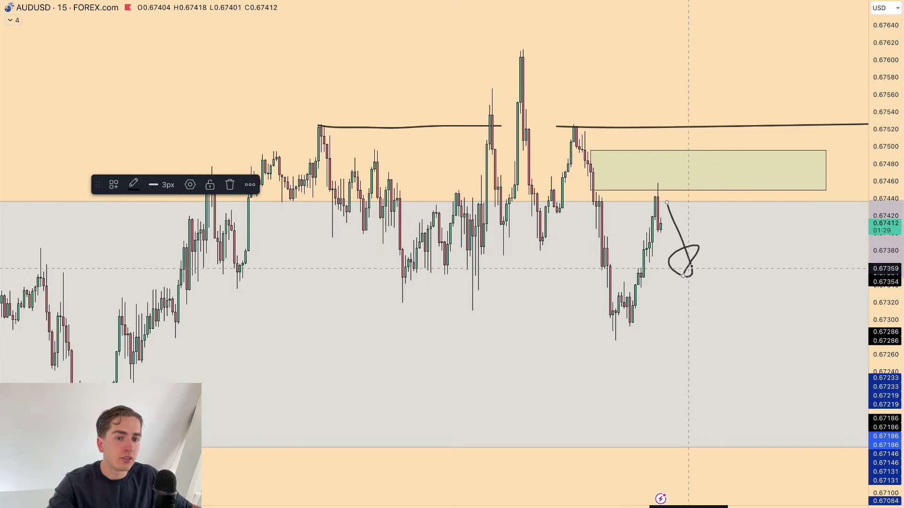
pyautogui.hotkey('ctrl', 'z')
# Switch AUDUSD to the 4-hour interval and place a short position beside the latest candles with its entry at about 0.67277.
pyautogui.write('4h')
pyautogui.press('Return')
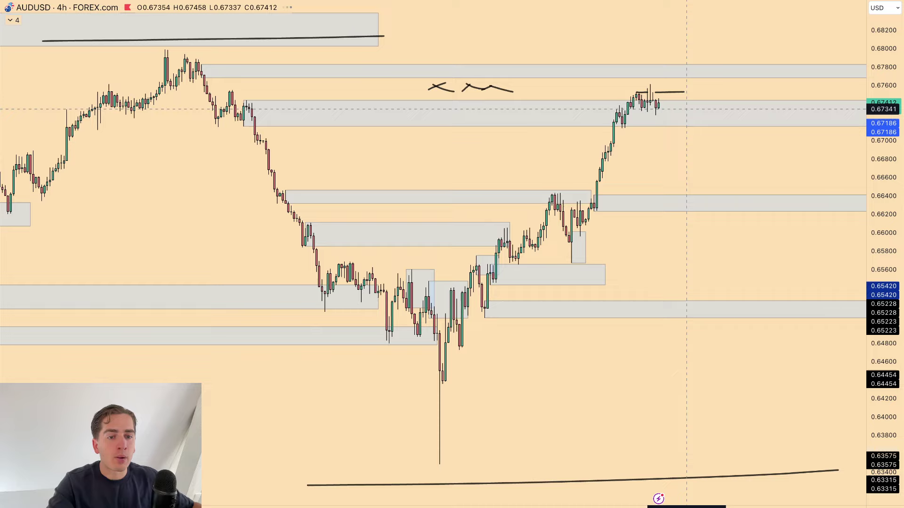
pyautogui.moveTo(885, 298); pyautogui.dragTo(885, 133)
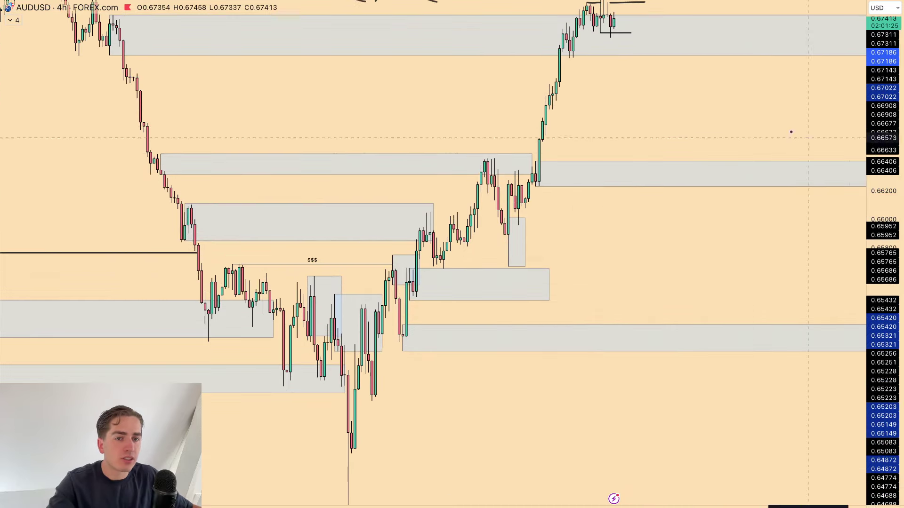
pyautogui.moveTo(757, 91); pyautogui.dragTo(769, 288)
pyautogui.moveTo(884, 421); pyautogui.dragTo(885, 135)
pyautogui.scroll(5, 682, 287)
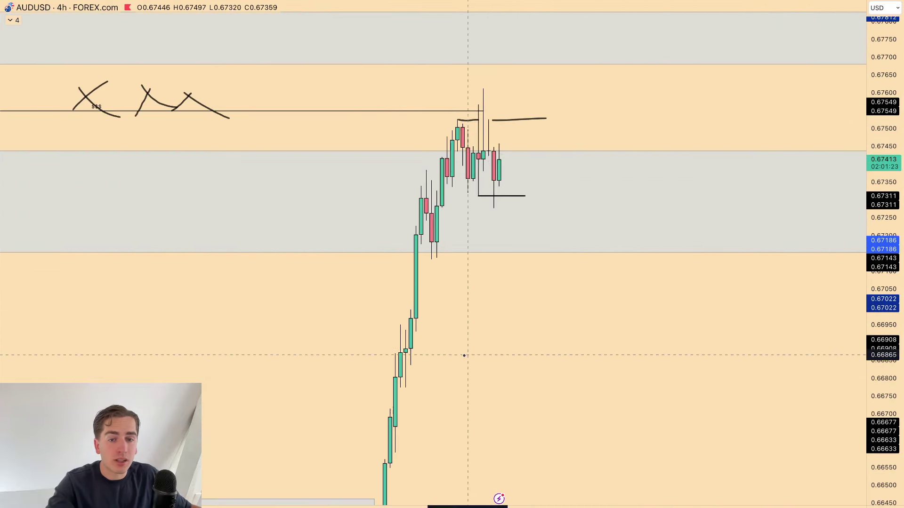
pyautogui.click(519, 207)
pyautogui.click(675, 86)
# Set the short position's stop at about 0.67461 and its target at the demand zone's upper edge, about 0.66406.
pyautogui.moveTo(884, 99); pyautogui.dragTo(884, 155)
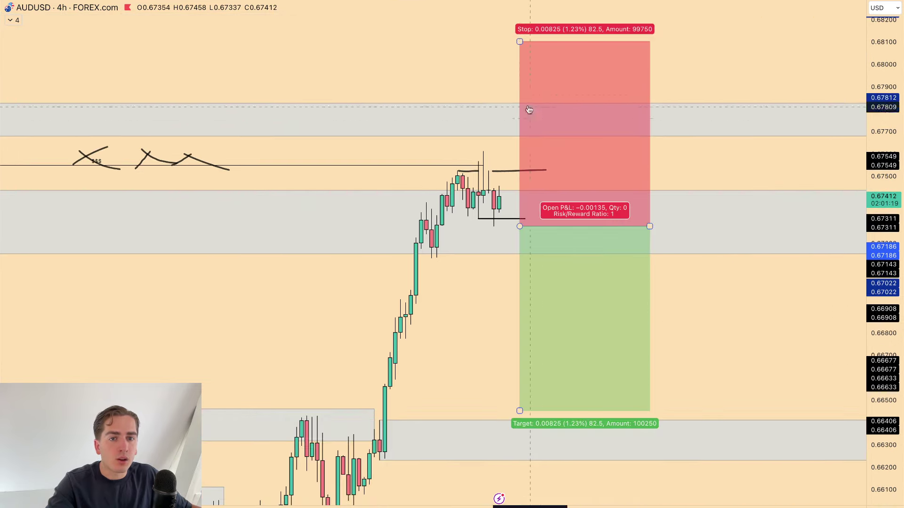
pyautogui.moveTo(520, 41); pyautogui.dragTo(543, 185)
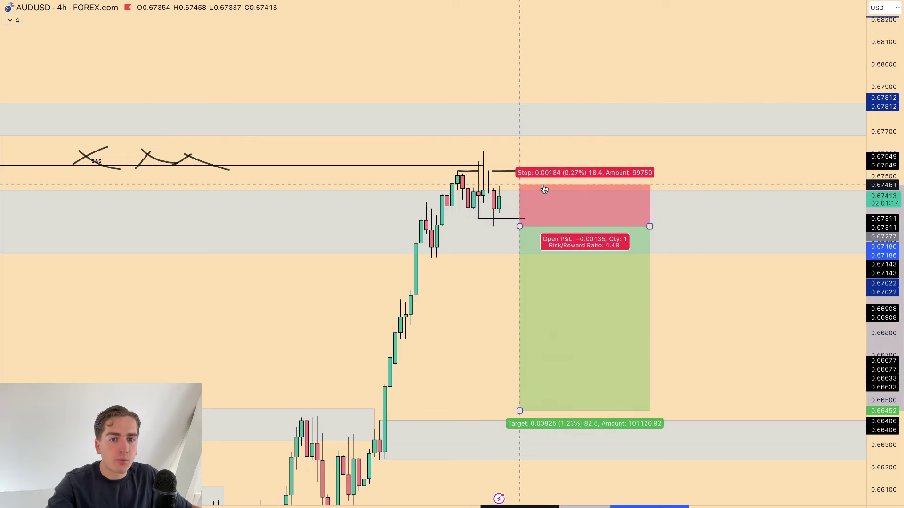
pyautogui.moveTo(519, 412); pyautogui.dragTo(521, 420)
pyautogui.click(488, 376)
# Switch AUDUSD to the daily interval and reset the price scale.
pyautogui.write('1')
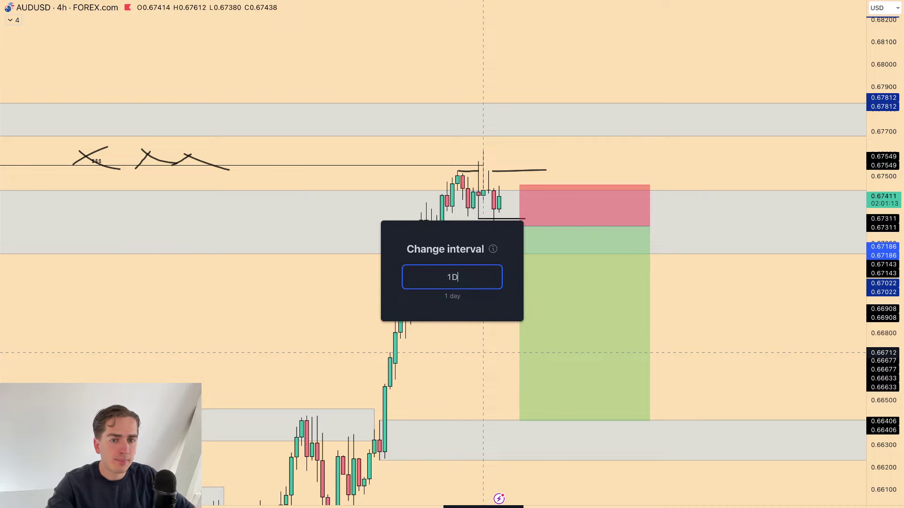
pyautogui.write('D')
pyautogui.press('Return')
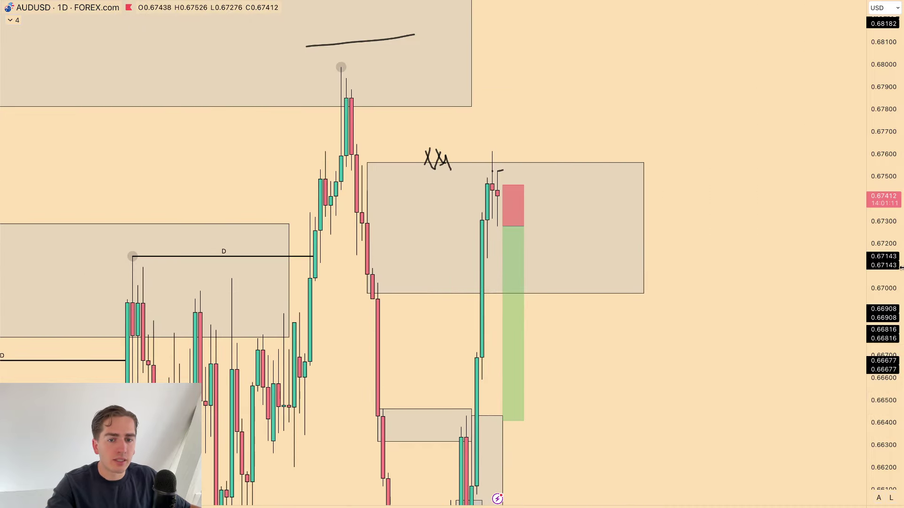
pyautogui.doubleClick(893, 226)
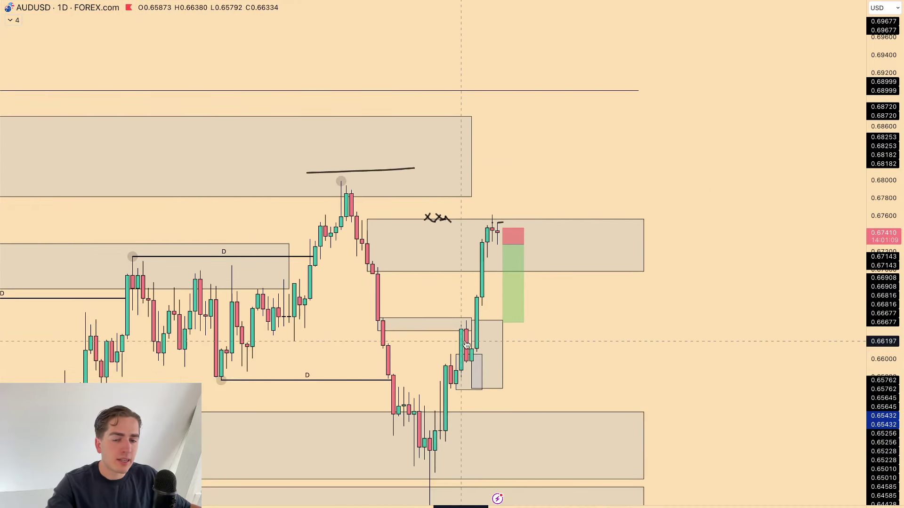
# Load the FOREX.com NZDUSD chart.
pyautogui.write('NZDUSD')
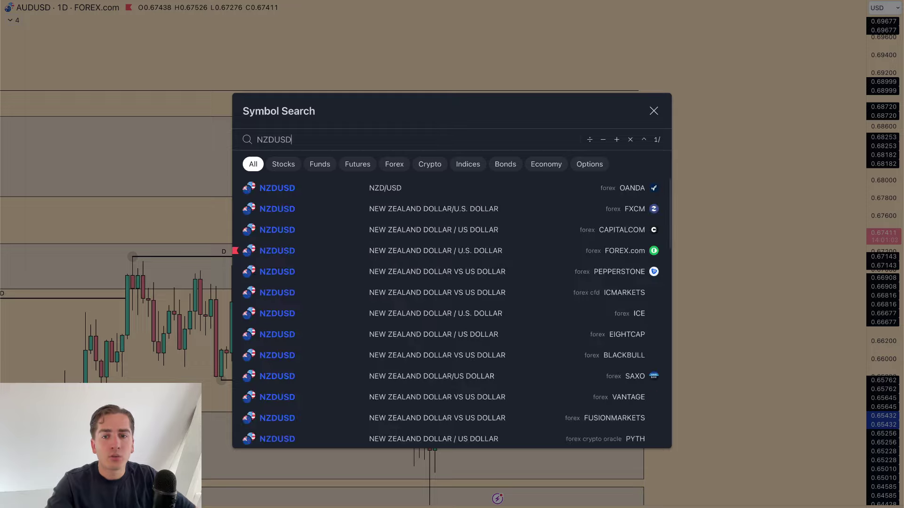
pyautogui.press('Down')
pyautogui.press('Down')
pyautogui.press('Down')
pyautogui.press('Return')
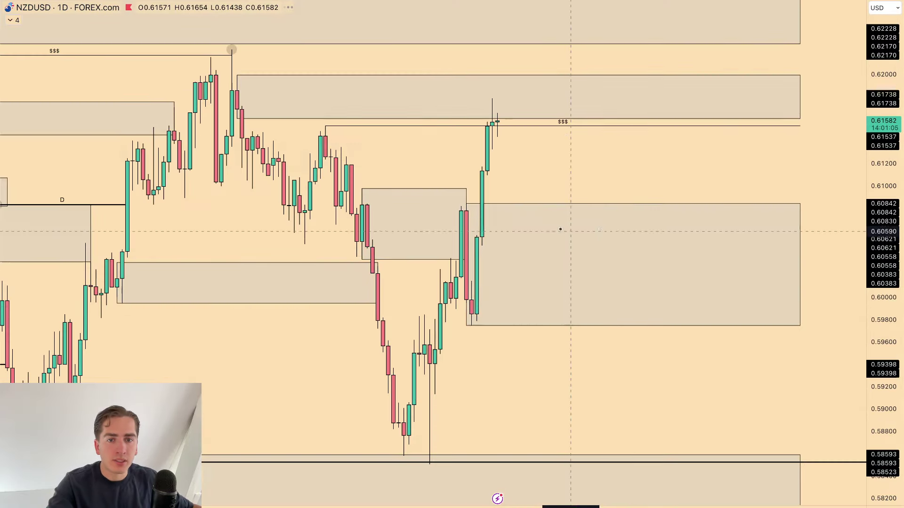
# Switch NZDUSD to the 4-hour interval and delete the old projected price path and the upper level at 0.61638.
pyautogui.click(551, 127)
pyautogui.write('4h')
pyautogui.press('Return')
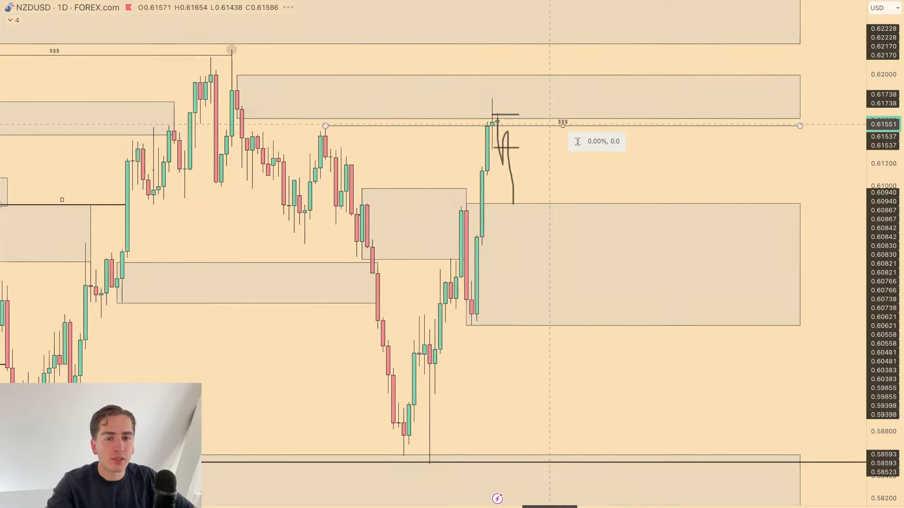
pyautogui.scroll(5, 805, 236)
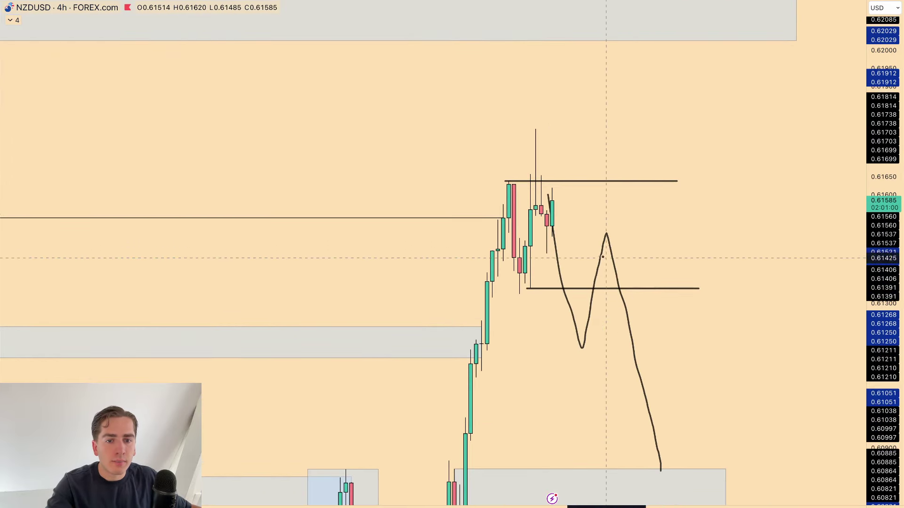
pyautogui.click(571, 302)
pyautogui.press('Delete')
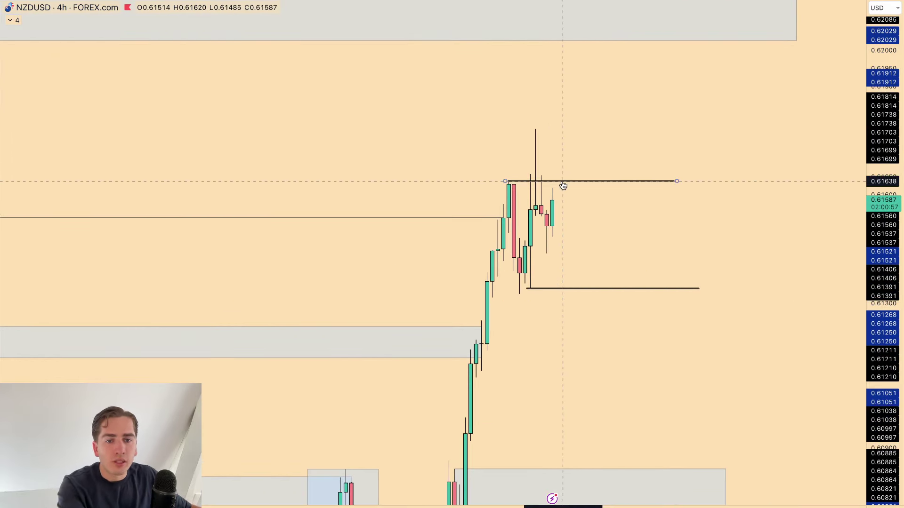
pyautogui.moveTo(563, 185); pyautogui.dragTo(692, 158)
pyautogui.press('Delete')
# Brush a short level from the swing high at about 0.6164 to the tall wick, and delete the extra stroke at the low.
pyautogui.click(530, 288)
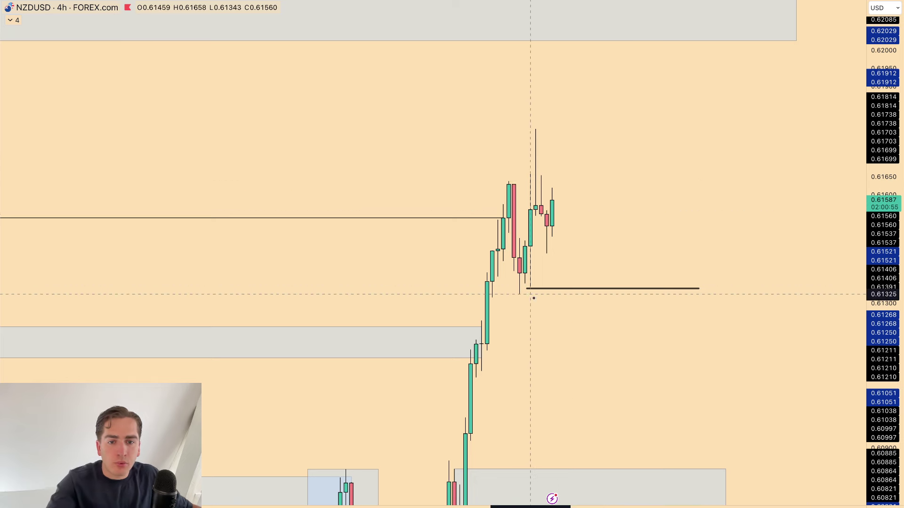
pyautogui.click(243, 452)
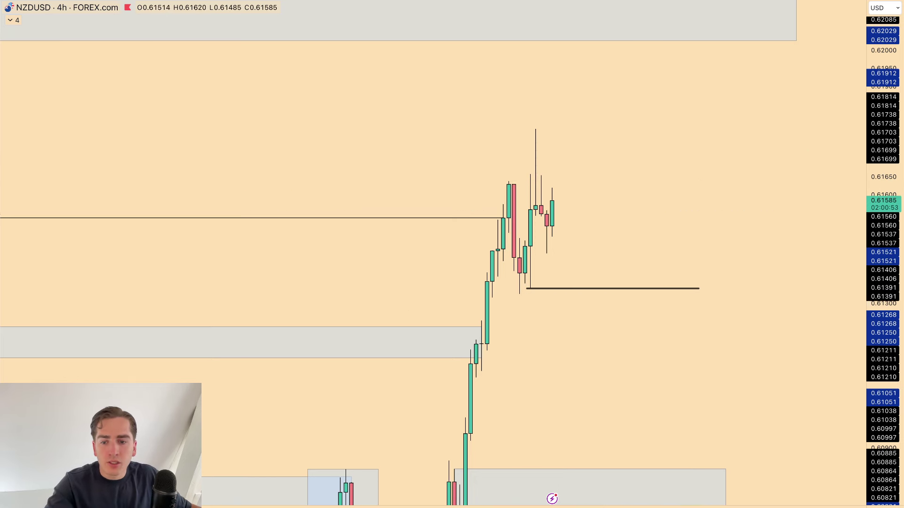
pyautogui.click(0, 214)
pyautogui.moveTo(505, 181); pyautogui.dragTo(536, 180)
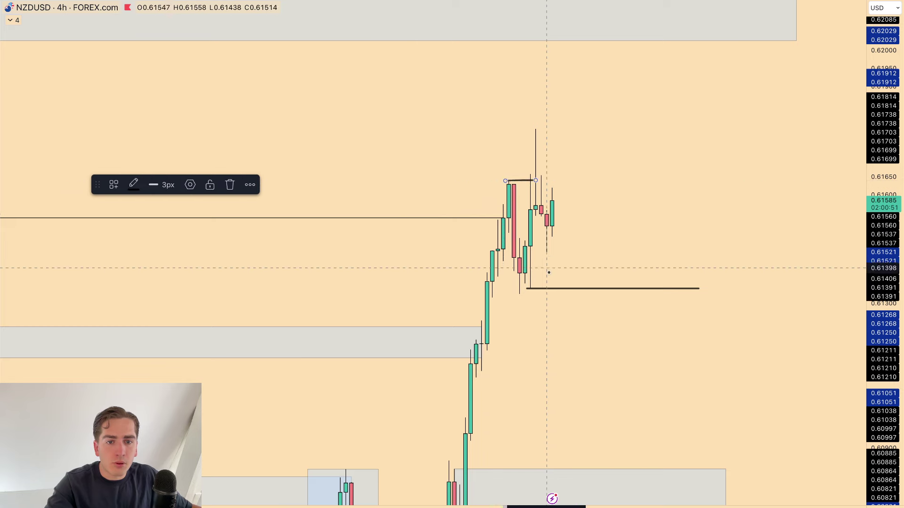
pyautogui.moveTo(536, 280); pyautogui.dragTo(540, 306)
pyautogui.press('Delete')
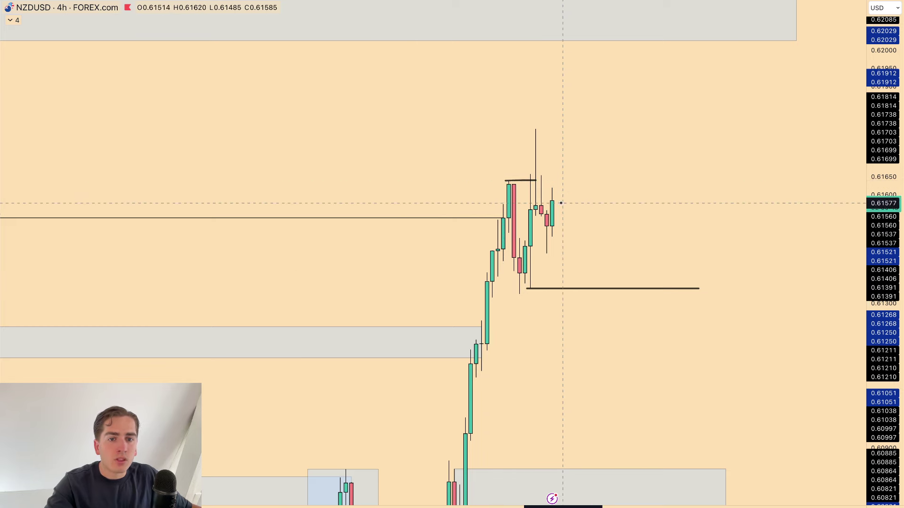
# Sketch a projected break below the low line with a retest and further drop, plus an alternative upward move, deleting both sketches.
pyautogui.moveTo(561, 200)
pyautogui.mouseDown()
pyautogui.moveTo(606, 327)
pyautogui.moveTo(649, 298)
pyautogui.moveTo(706, 436)
pyautogui.mouseUp()
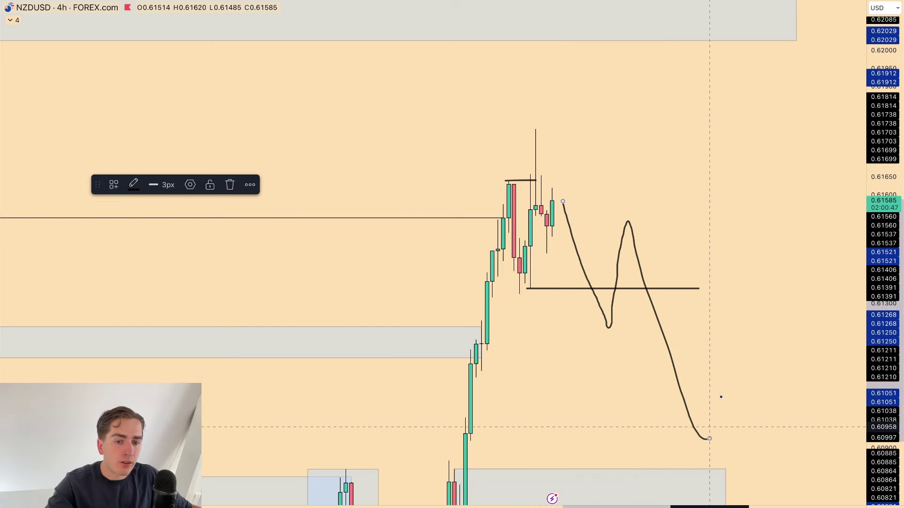
pyautogui.press('Delete')
pyautogui.moveTo(561, 210); pyautogui.dragTo(612, 125)
pyautogui.press('Delete')
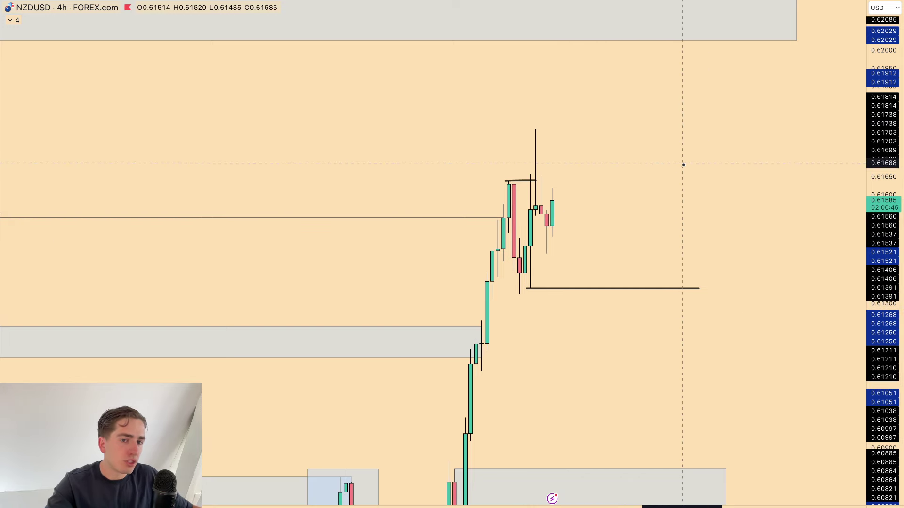
# Return NZDUSD to the daily interval and load the FOREX.com GBPUSD chart.
pyautogui.write('1D')
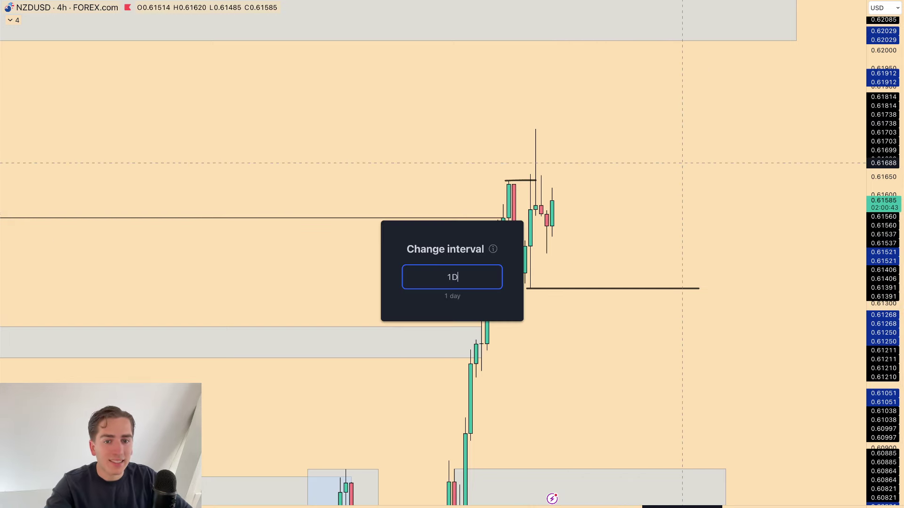
pyautogui.press('Return')
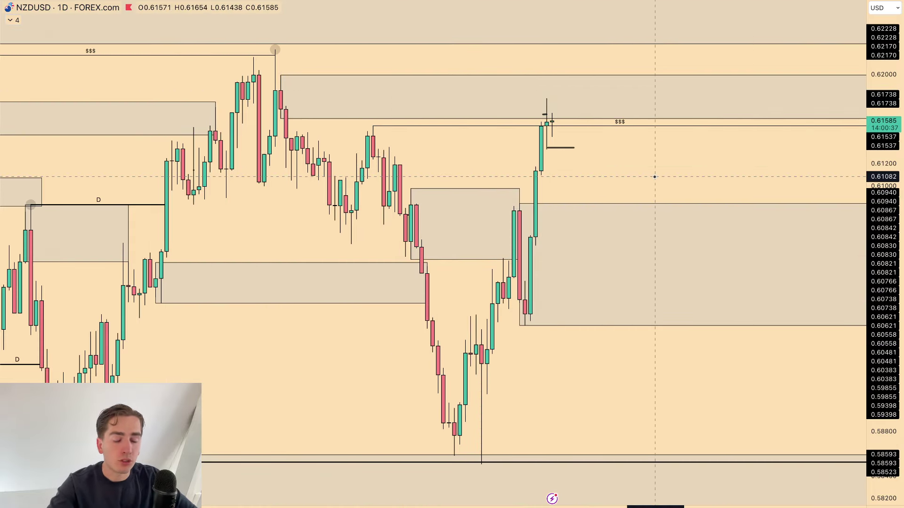
pyautogui.write('GBPUSD')
pyautogui.press('Down')
pyautogui.press('Down')
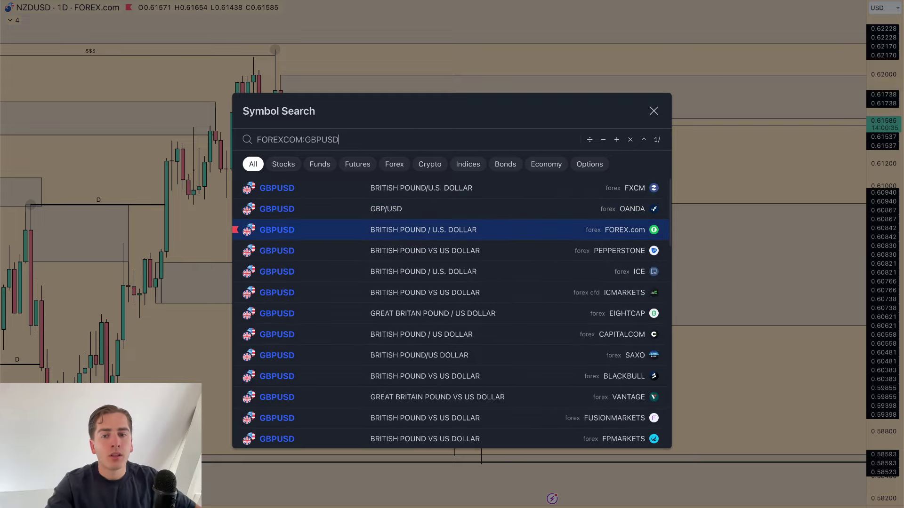
pyautogui.press('Return')
# Set the GBPUSD chart to the 1-day interval.
pyautogui.write('15')
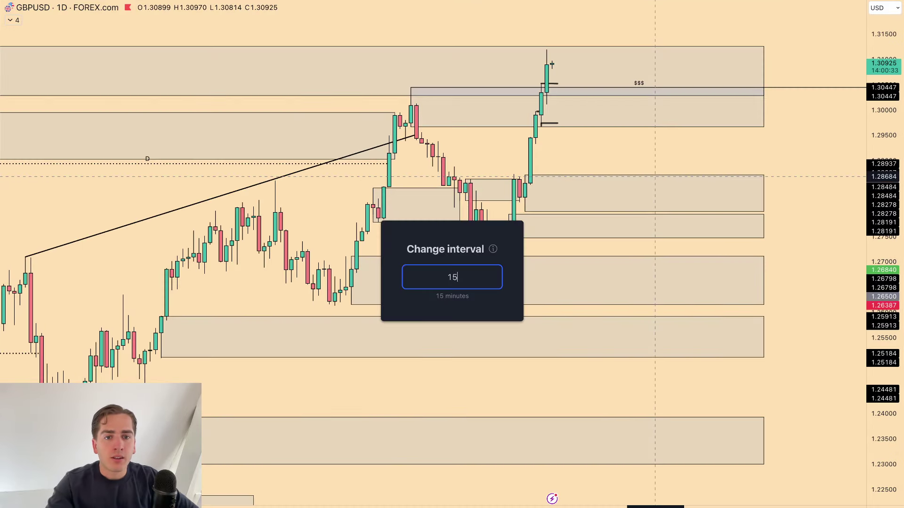
pyautogui.press('BackSpace')
pyautogui.press('BackSpace')
pyautogui.write('1D')
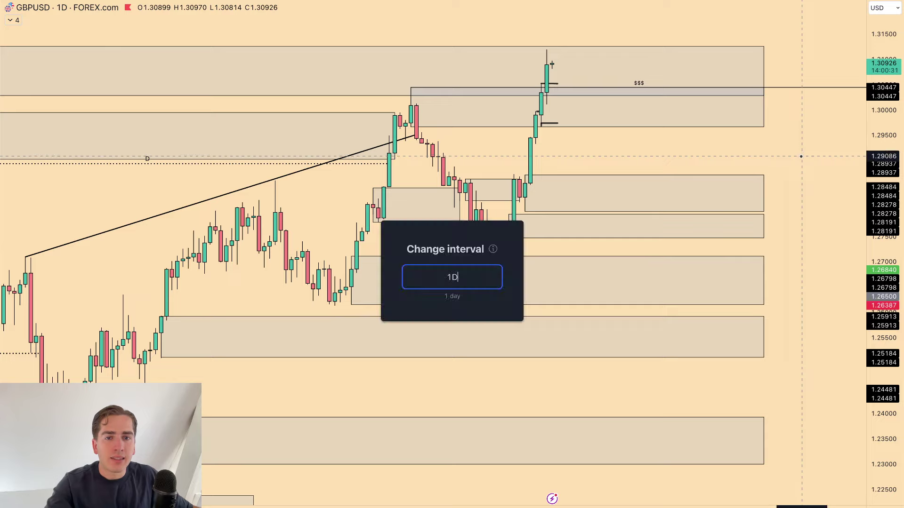
pyautogui.press('Return')
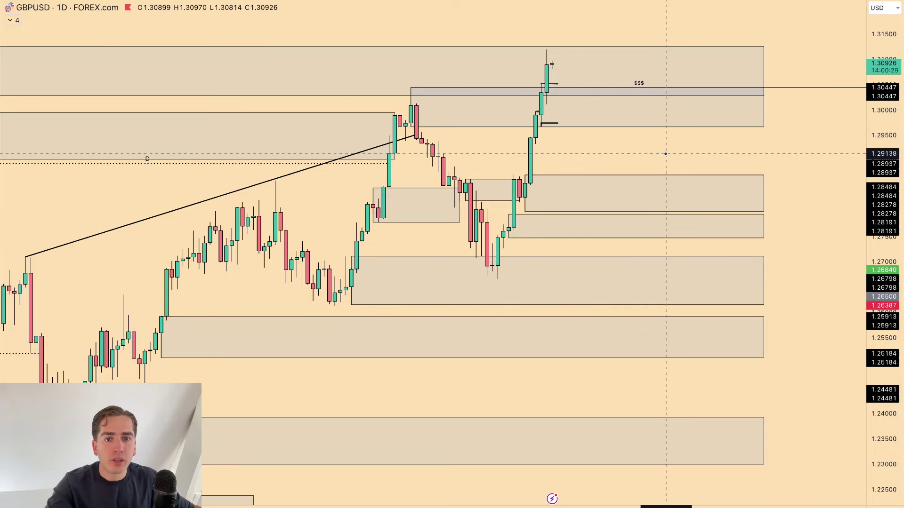
# Draw a horizontal level at 1.31357 from the major swing high past the current price and apply the $$$ line template.
pyautogui.scroll(-5, 665, 153)
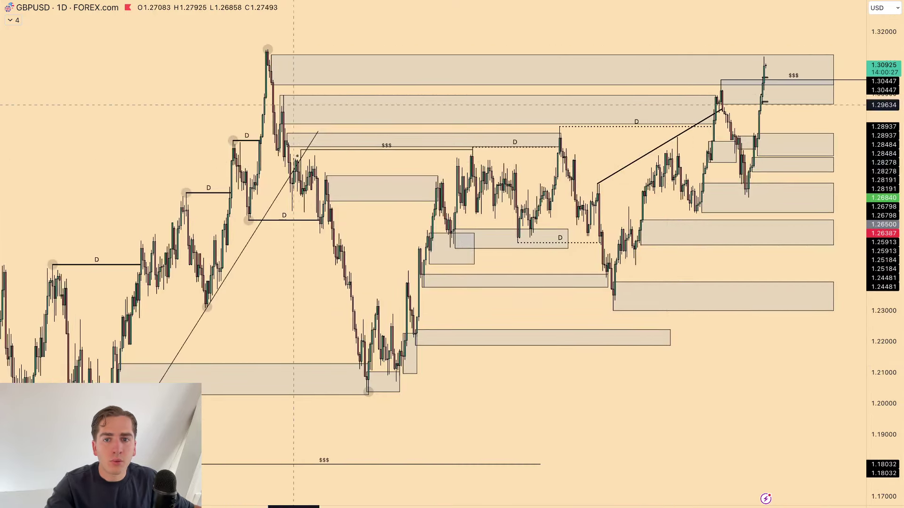
pyautogui.hotkey('alt', 't')
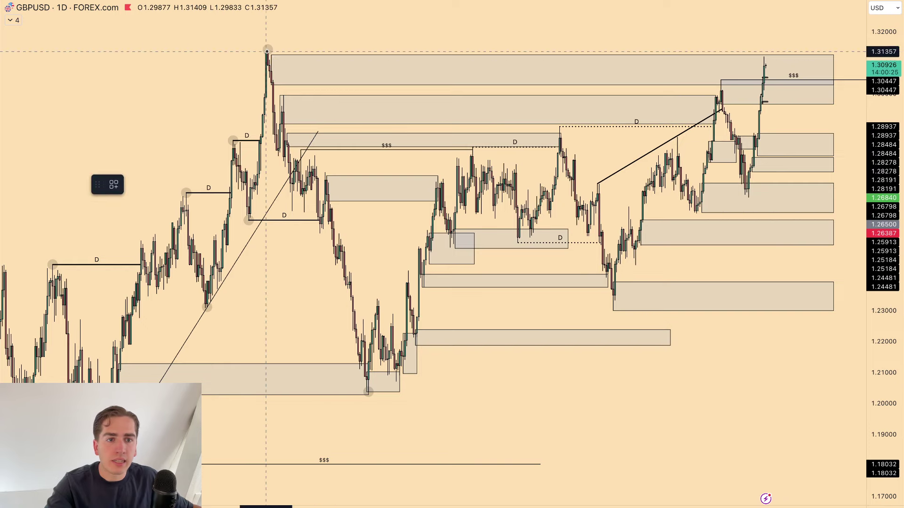
pyautogui.click(266, 52)
pyautogui.keyDown('shift'); pyautogui.click(838, 51); pyautogui.keyUp('shift')
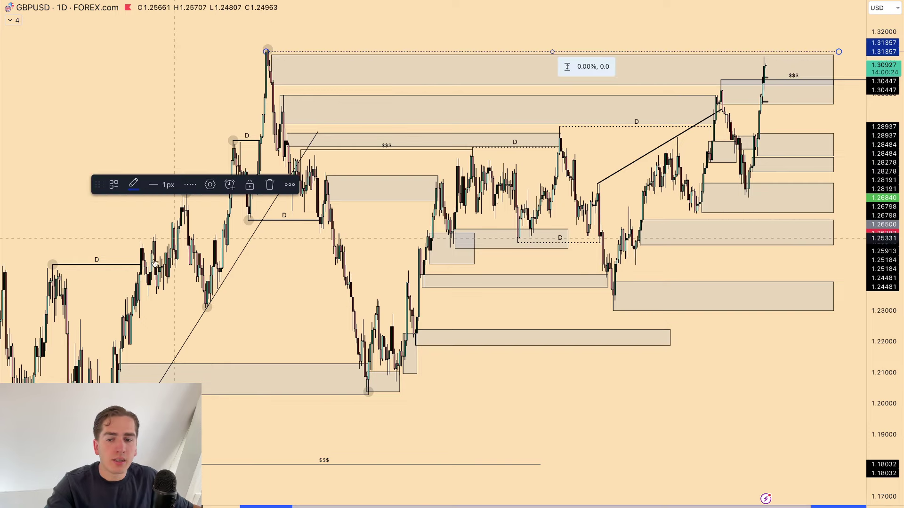
pyautogui.click(98, 186)
pyautogui.click(142, 330)
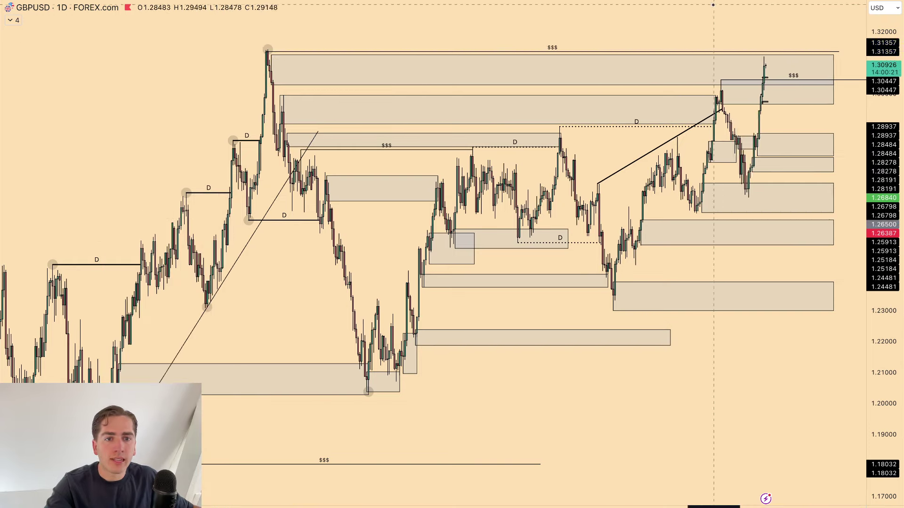
# Switch the GBPUSD chart to the 15-minute interval.
pyautogui.scroll(2, 713, 5)
pyautogui.write('15')
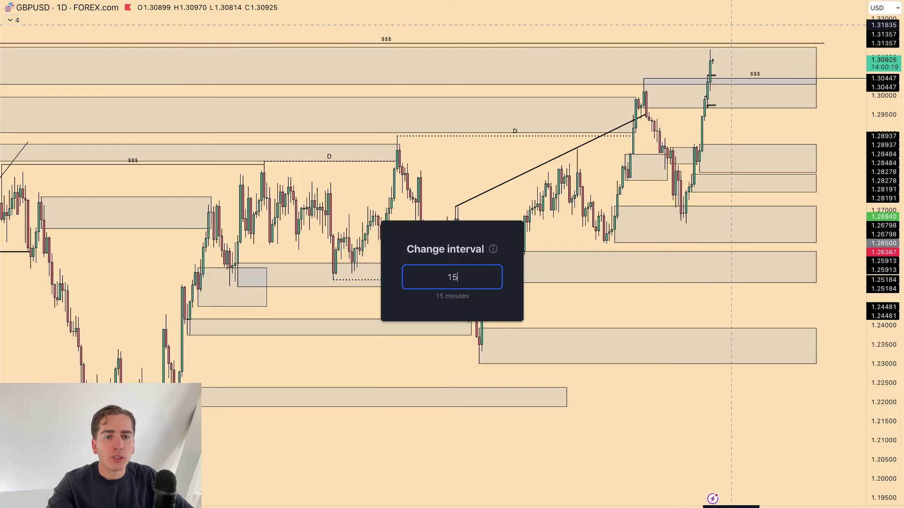
pyautogui.press('Return')
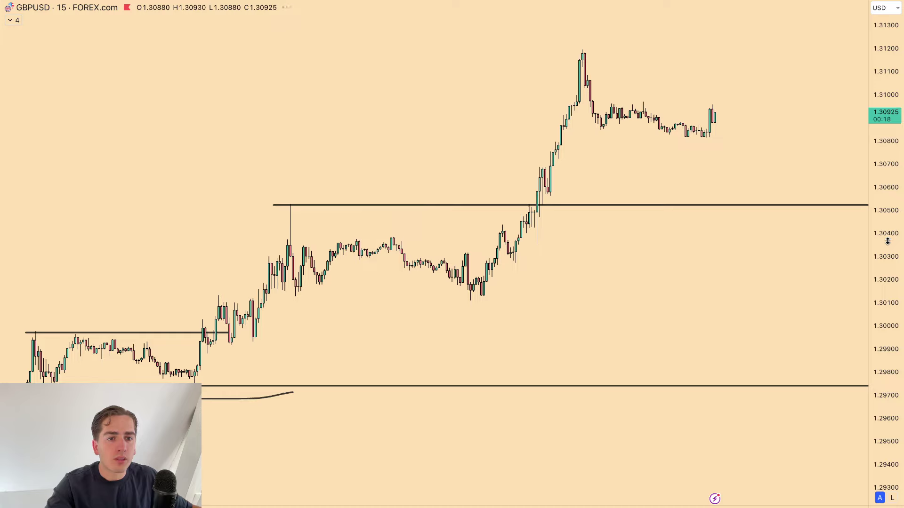
pyautogui.scroll(5, 738, 83)
pyautogui.moveTo(873, 322); pyautogui.dragTo(869, 7)
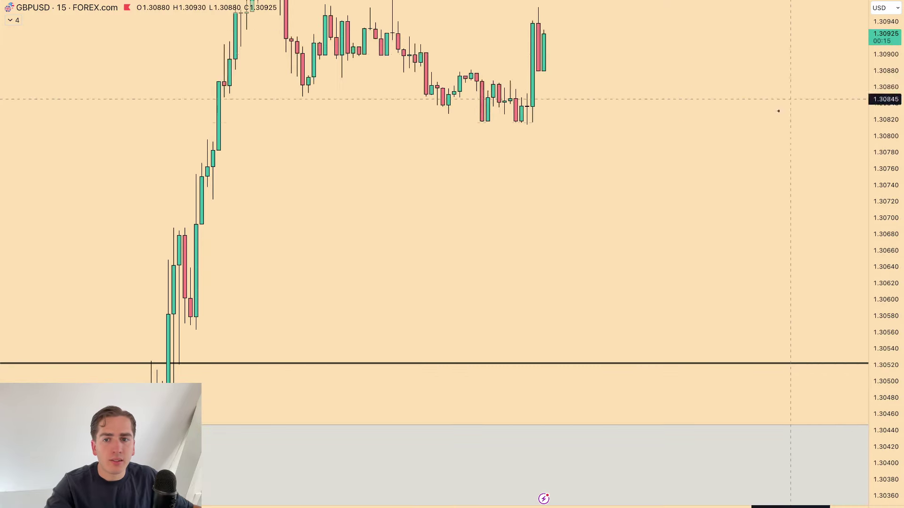
pyautogui.moveTo(779, 107); pyautogui.dragTo(734, 337)
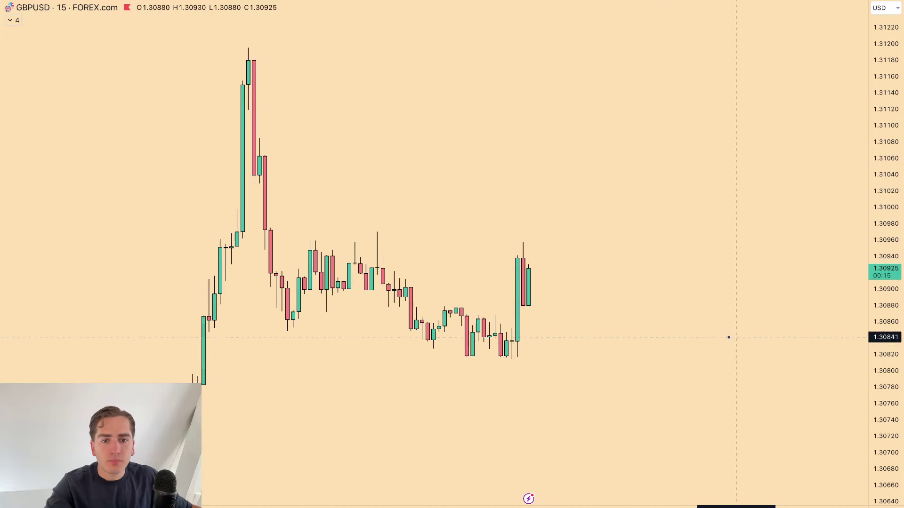
# Place a long position starting at the latest high, with entry at 1.30958, target at 1.31202 and stop at 1.30803.
pyautogui.click(544, 244)
pyautogui.click(712, 129)
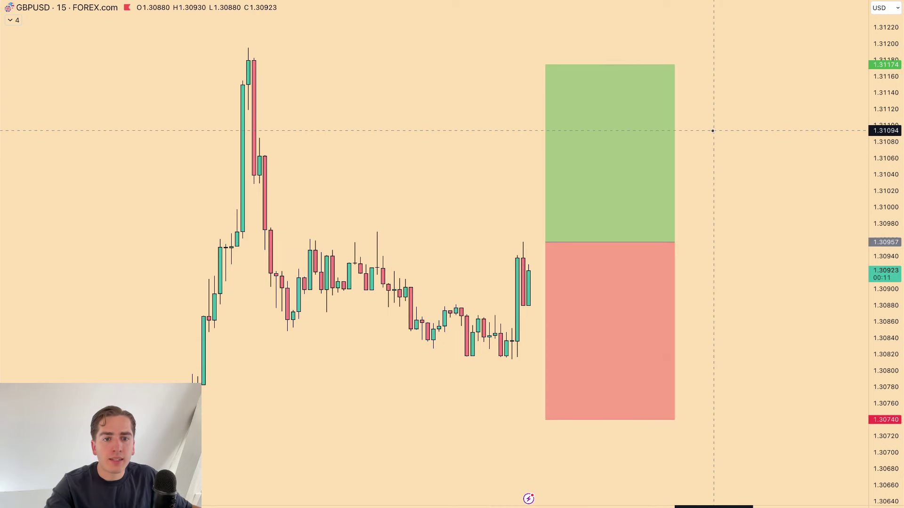
pyautogui.moveTo(548, 65); pyautogui.dragTo(546, 42)
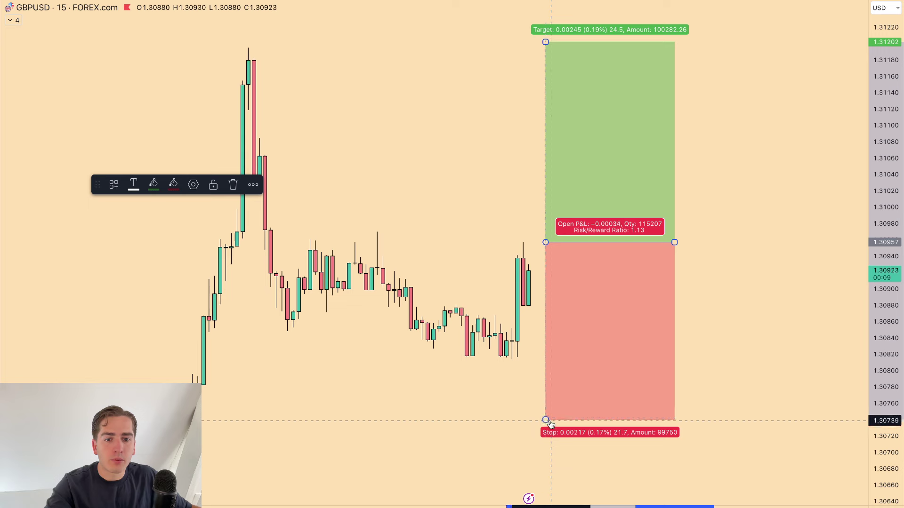
pyautogui.moveTo(546, 420); pyautogui.dragTo(546, 368)
pyautogui.moveTo(545, 242); pyautogui.dragTo(523, 242)
pyautogui.click(706, 242)
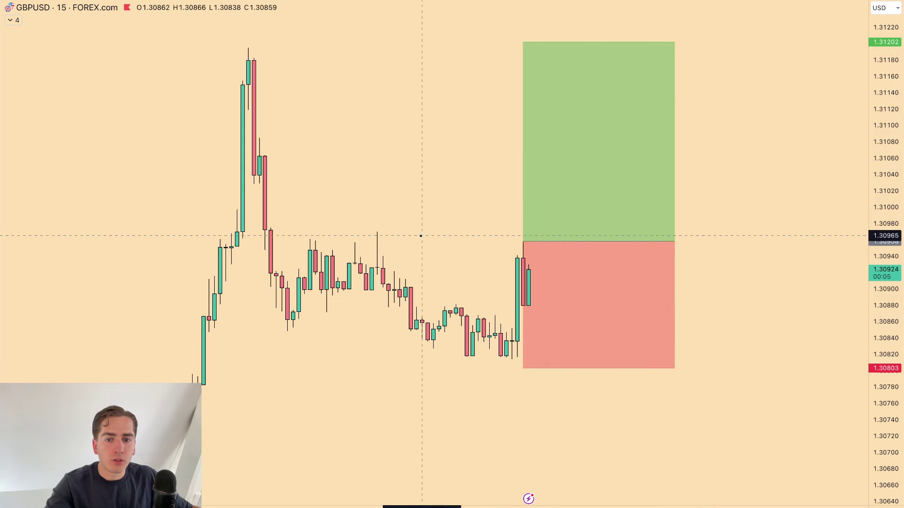
# Delete the long position and switch GBPUSD to the 4-hour interval.
pyautogui.click(256, 184)
pyautogui.press('Escape')
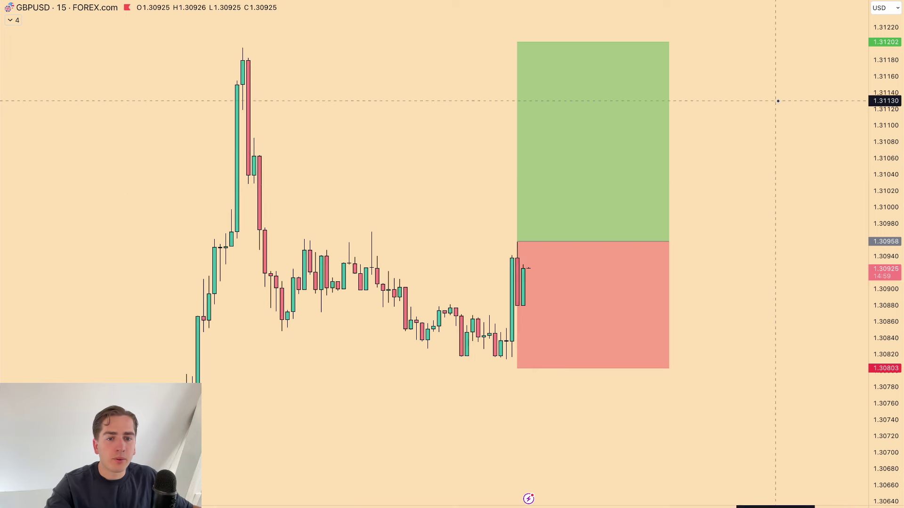
pyautogui.click(576, 191)
pyautogui.press('Delete')
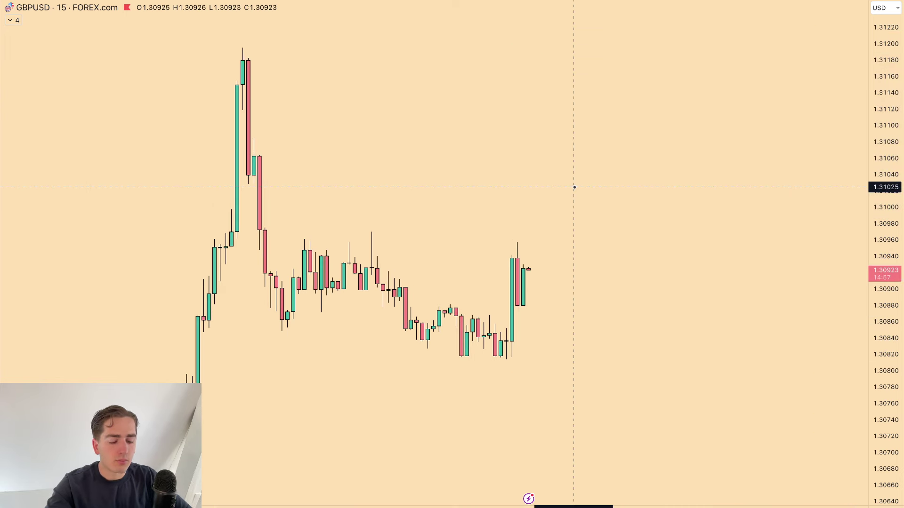
pyautogui.write('4h')
pyautogui.press('Return')
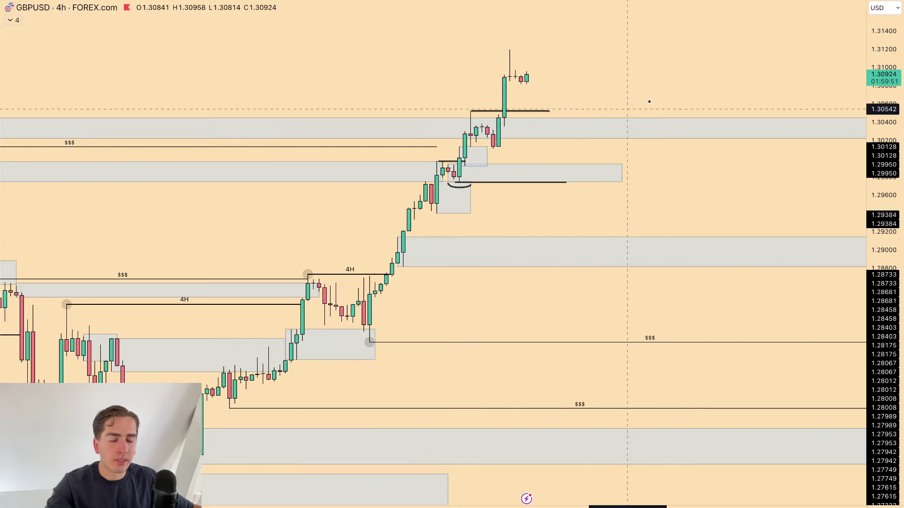
# Load the FOREX.com XAUUSD chart and set it to the 1-hour interval.
pyautogui.write('XAUUSD')
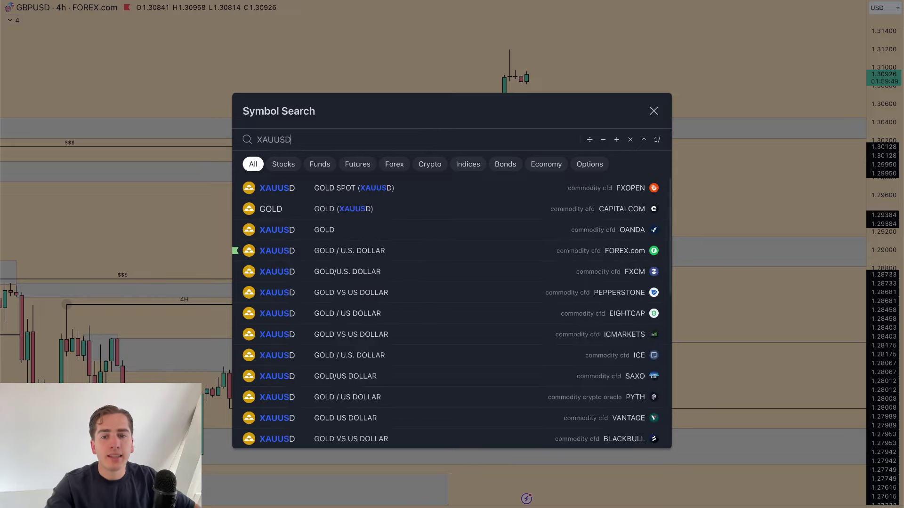
pyautogui.press('Down')
pyautogui.press('Down')
pyautogui.press('Down')
pyautogui.press('Up')
pyautogui.press('Escape')
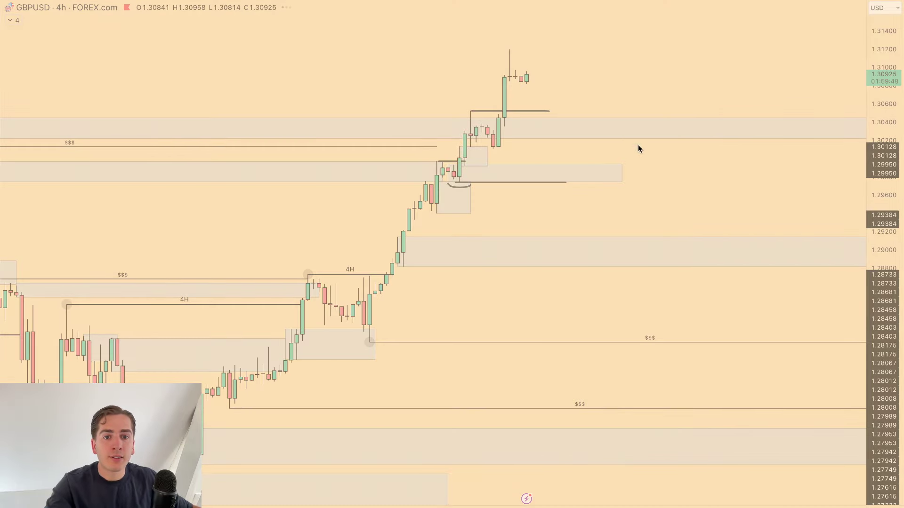
pyautogui.write('1h')
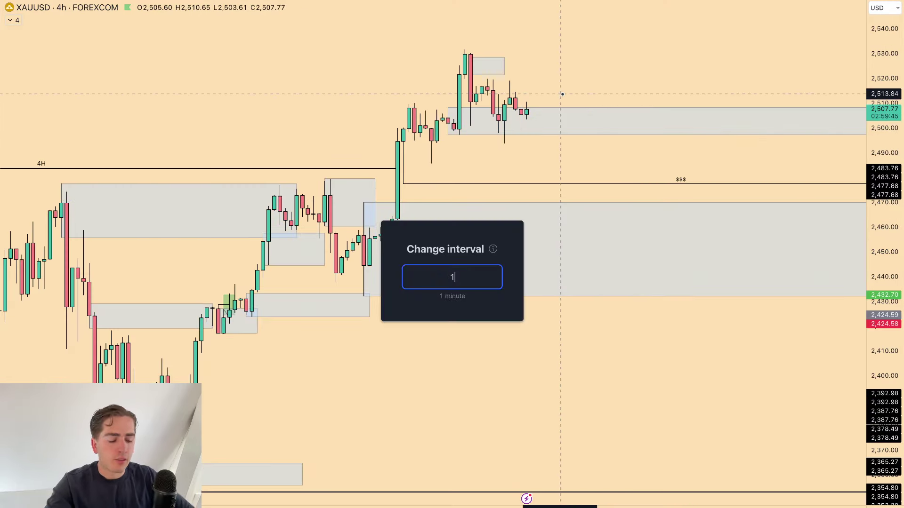
pyautogui.press('Return')
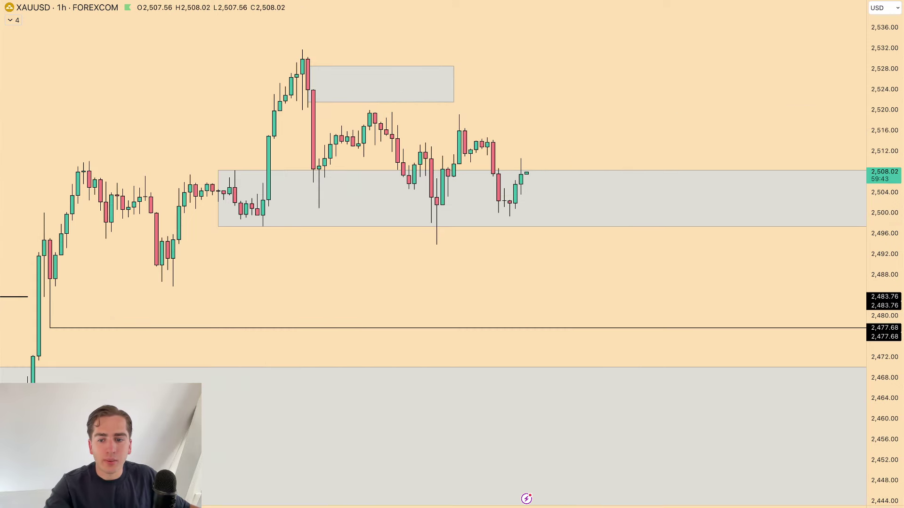
pyautogui.hotkey('alt', 'shift', 'r')
pyautogui.moveTo(308, 100)
pyautogui.mouseDown()
pyautogui.moveTo(583, 239)
pyautogui.moveTo(527, 242)
pyautogui.mouseUp()
pyautogui.press('Escape')
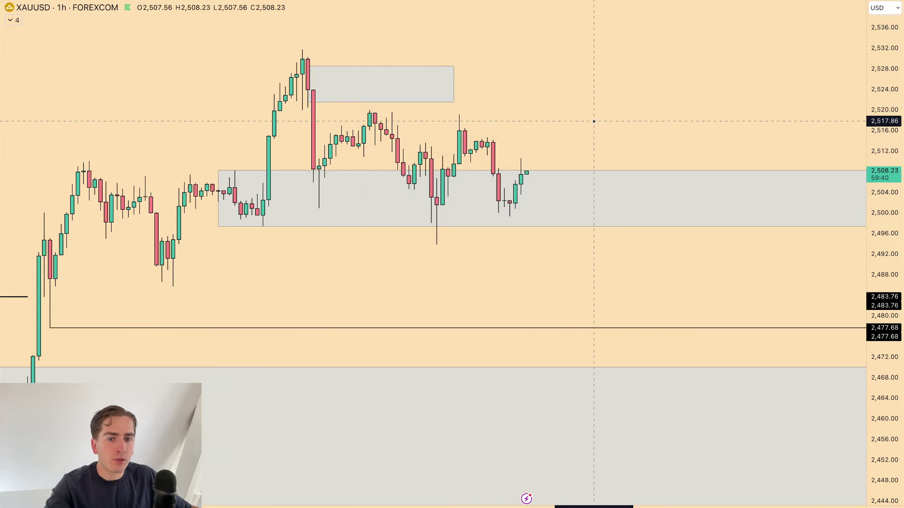
pyautogui.click(559, 162)
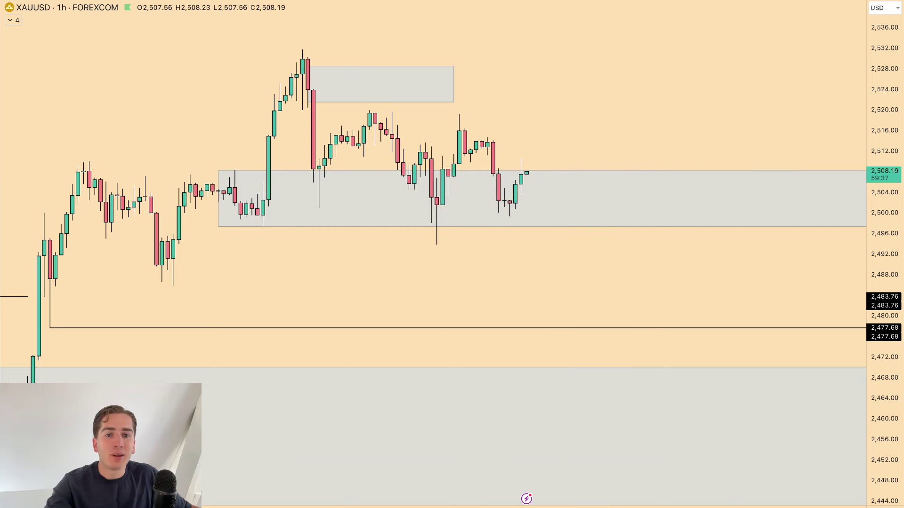